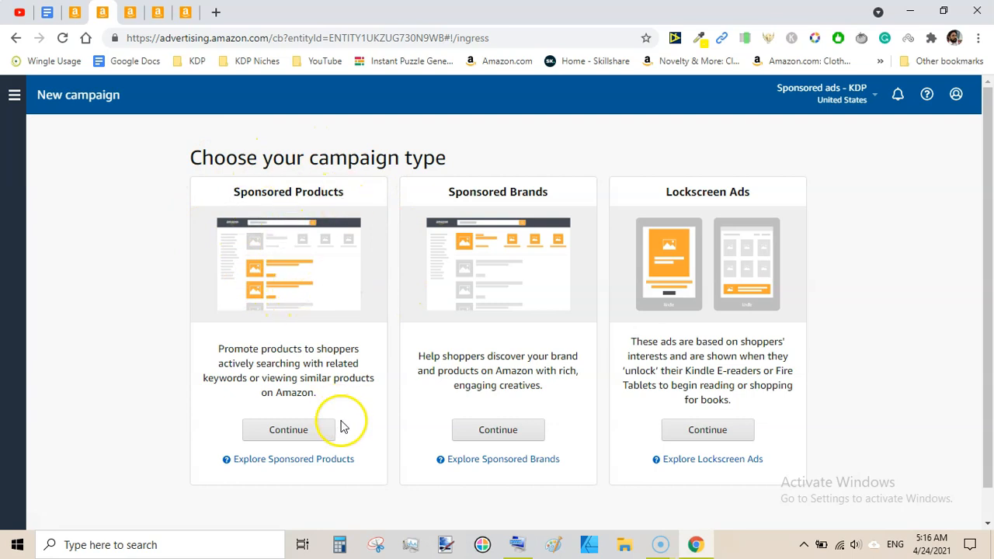
Step: Open the draft Sponsored Products campaign and check its campaign name
click(129, 12)
click(317, 160)
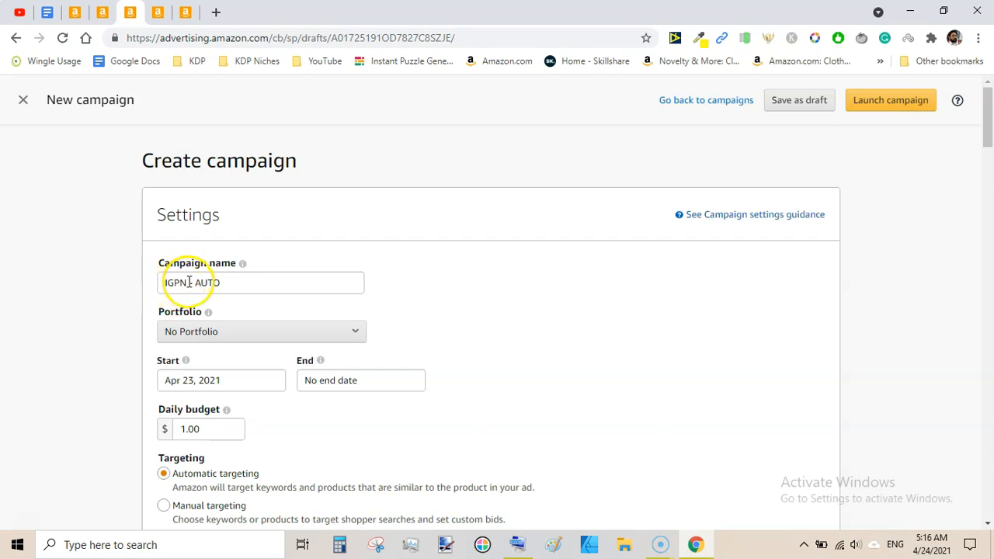
click(241, 284)
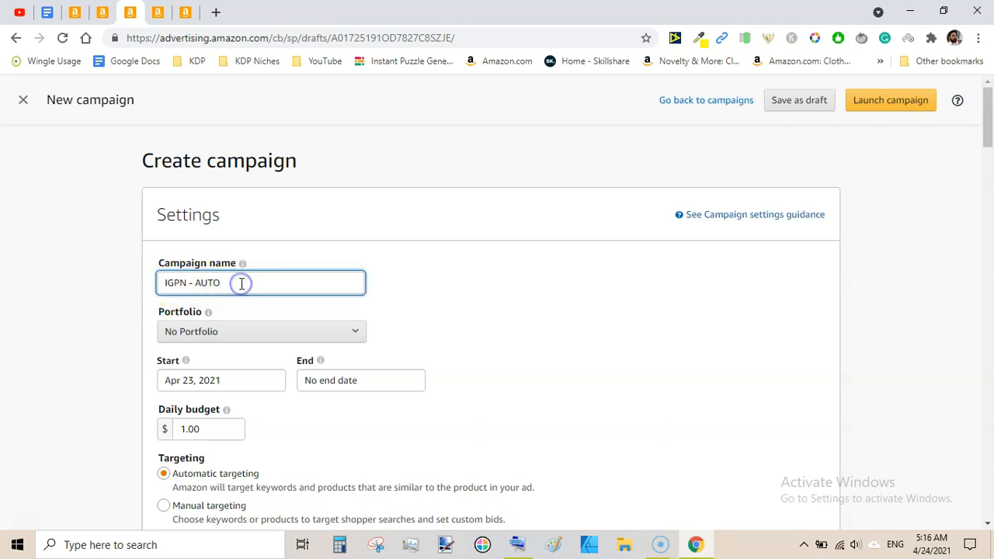
click(323, 228)
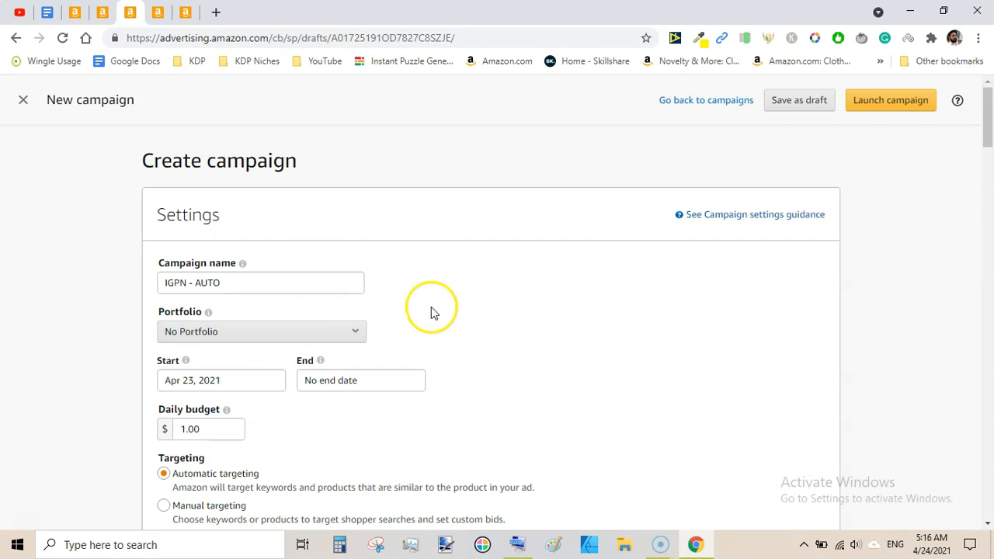
Step: Set the campaign's end date to May 31, 2021
drag(987, 116, 988, 131)
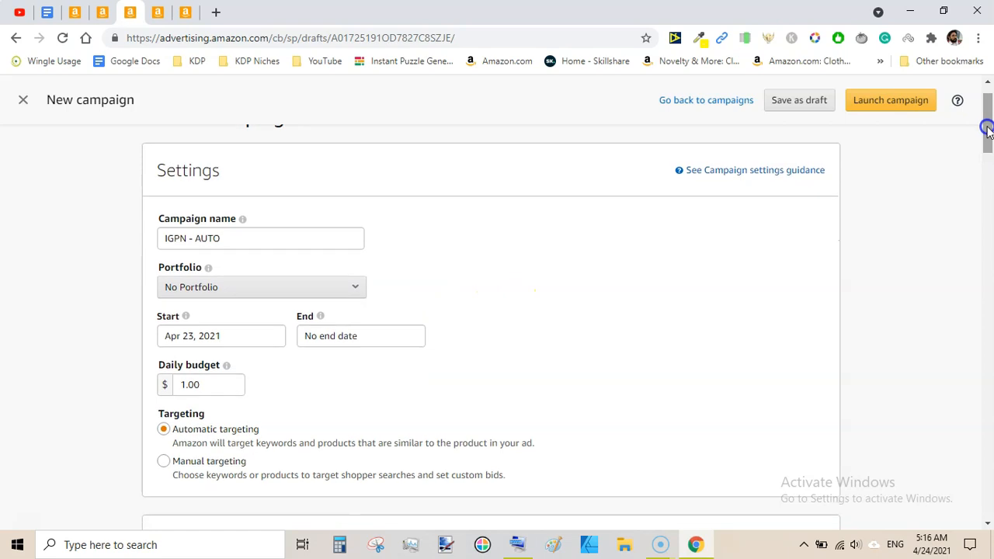
click(370, 332)
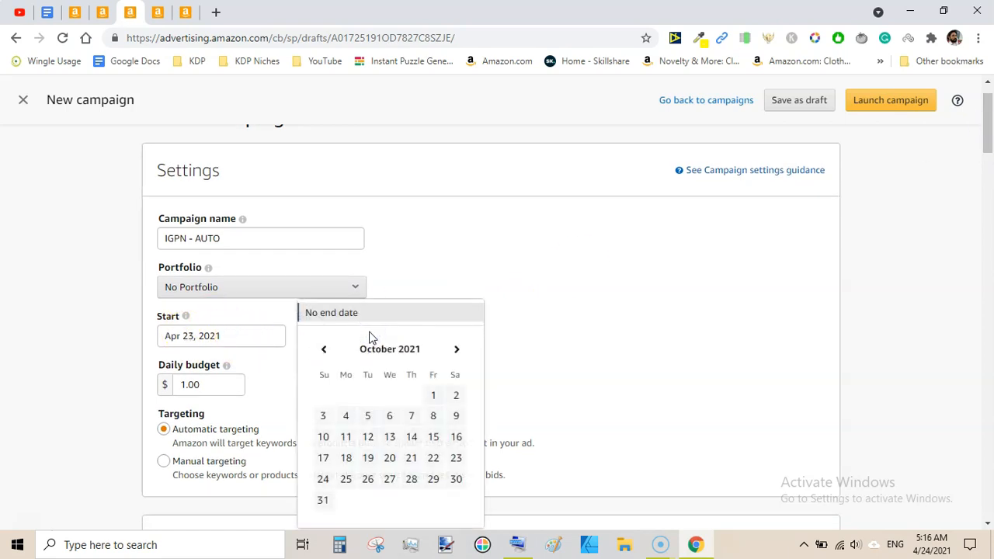
click(326, 350)
click(326, 350)
click(326, 351)
click(326, 350)
click(326, 350)
click(326, 350)
click(325, 351)
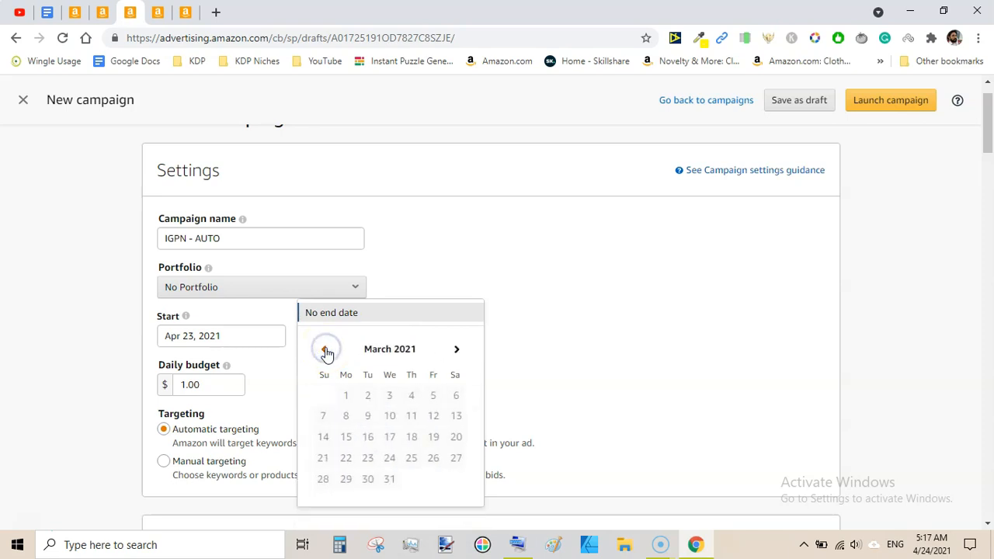
click(457, 355)
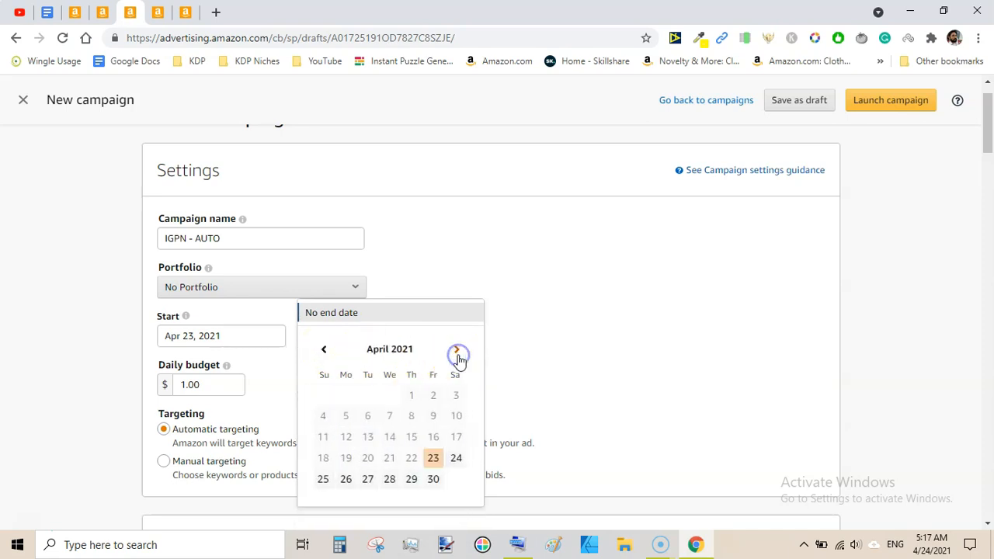
click(458, 355)
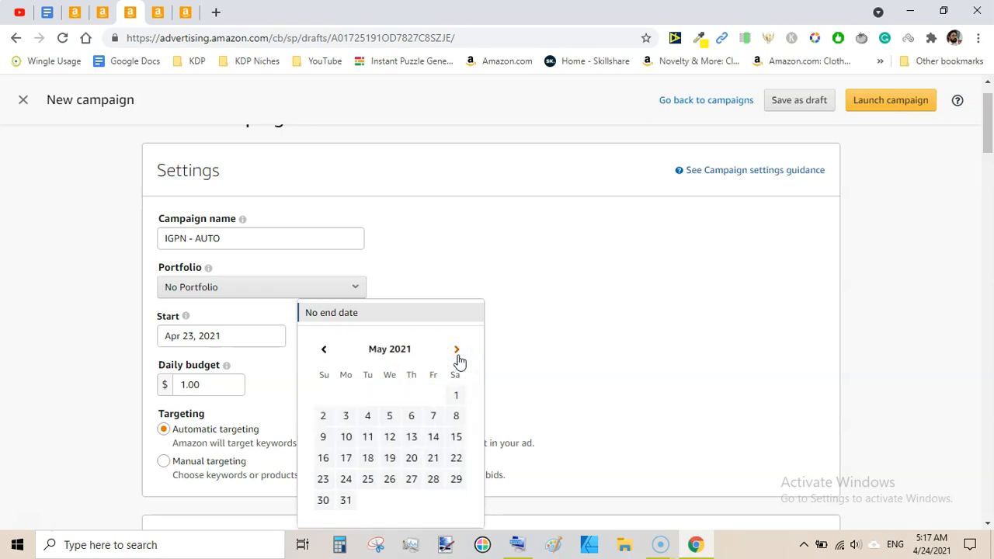
click(347, 502)
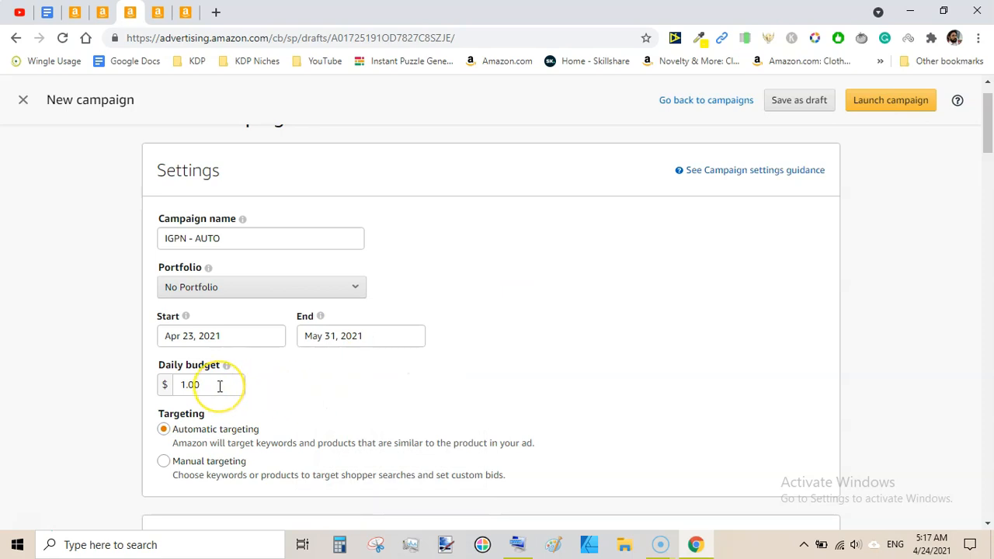
Step: Set the daily budget to $2.00 and use Automatic targeting for the campaign
click(219, 386)
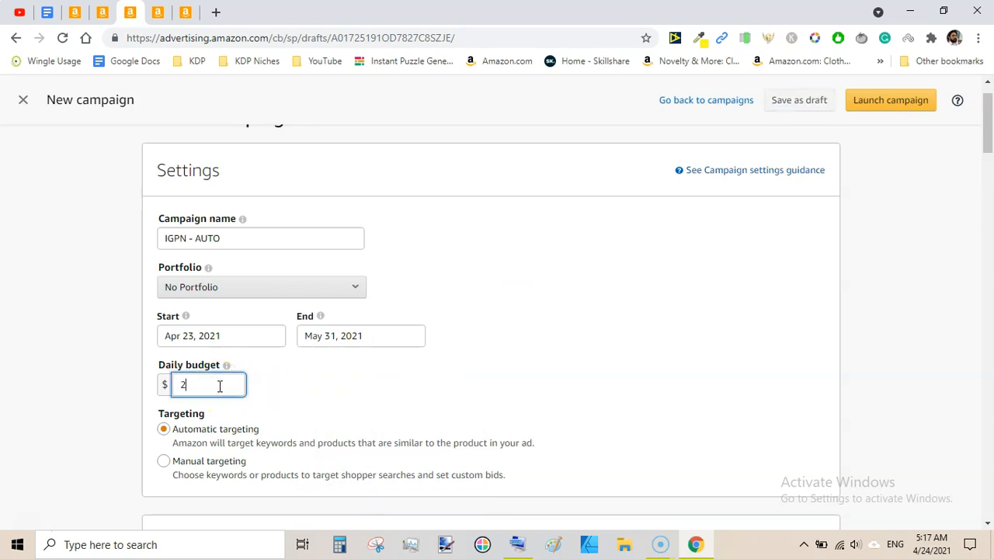
click(376, 391)
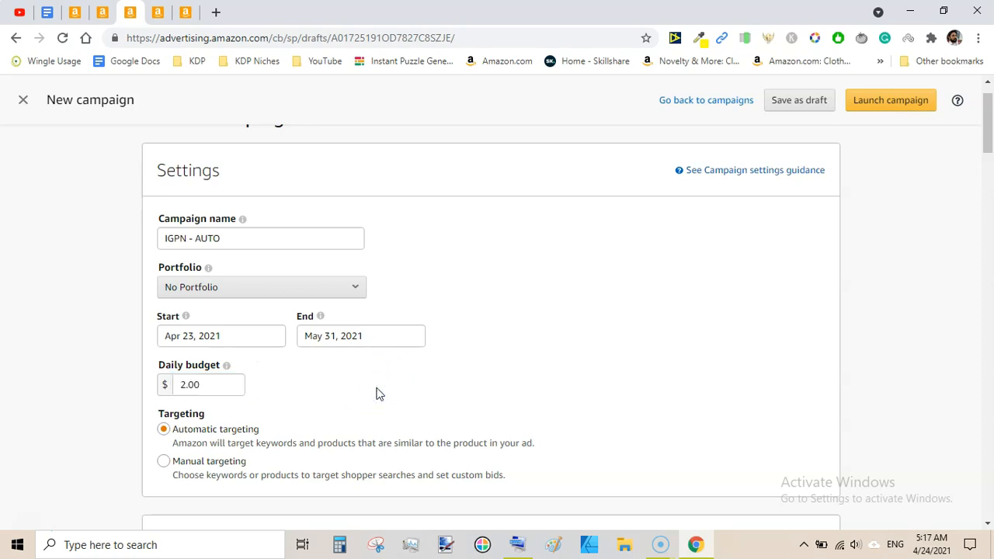
click(163, 435)
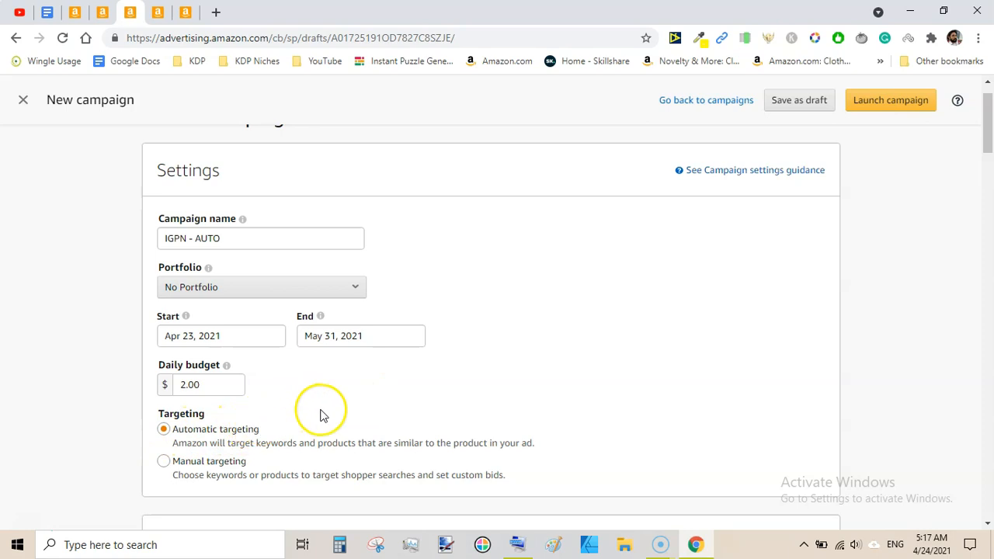
Step: Set the campaign bidding strategy to Dynamic bids - down only and choose the Standard ad format
drag(990, 125, 990, 144)
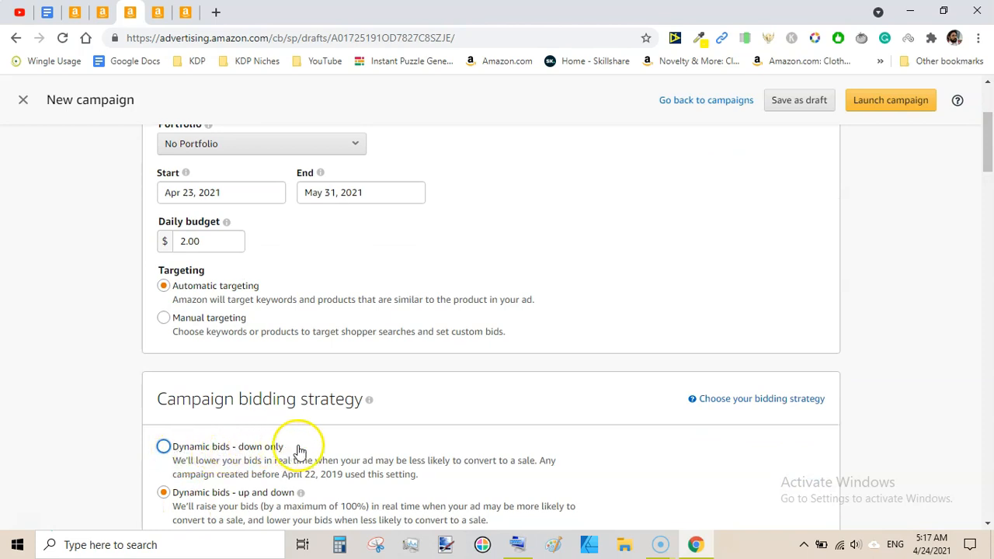
click(163, 449)
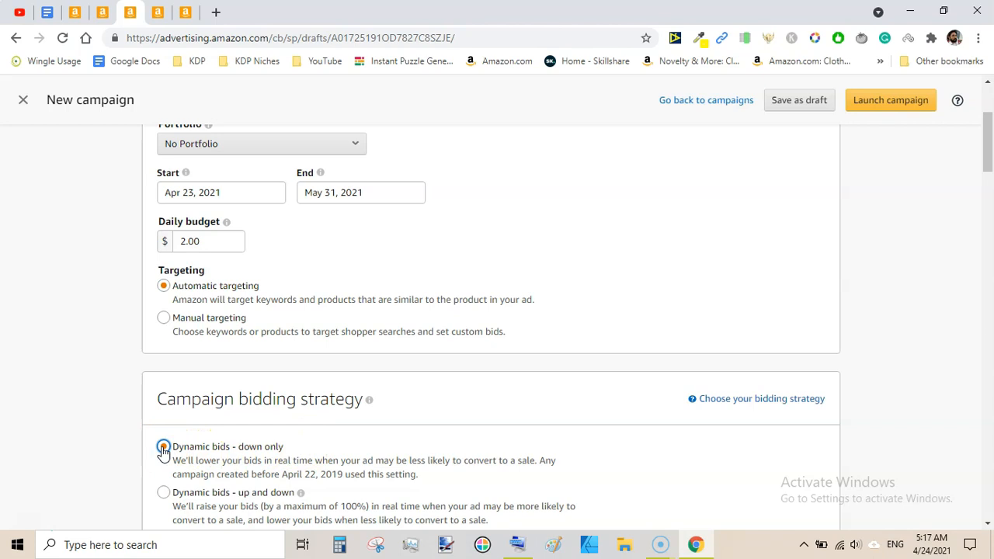
click(165, 449)
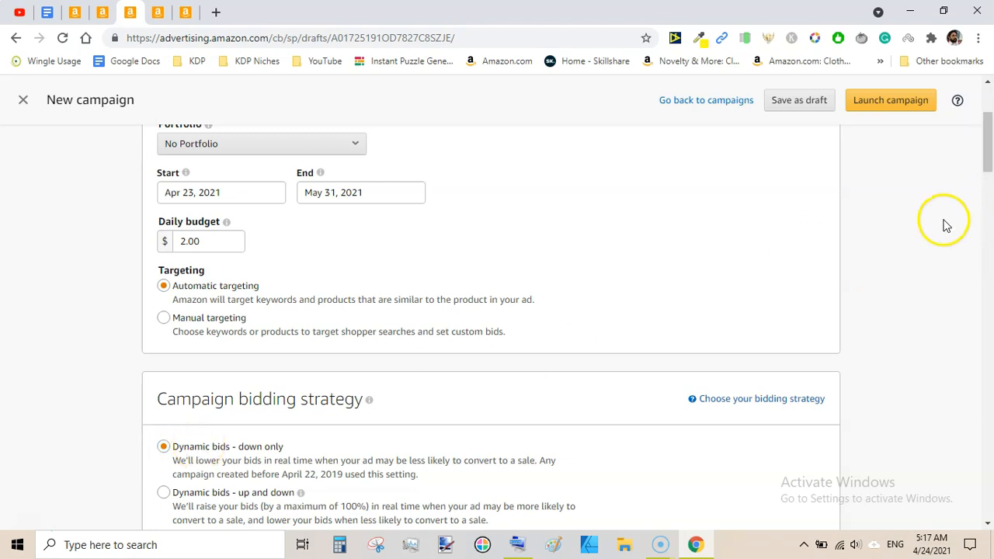
drag(991, 138, 991, 177)
click(165, 451)
Step: Switch Automatic Targeting from the default bid to setting bids by targeting group
drag(991, 180, 991, 226)
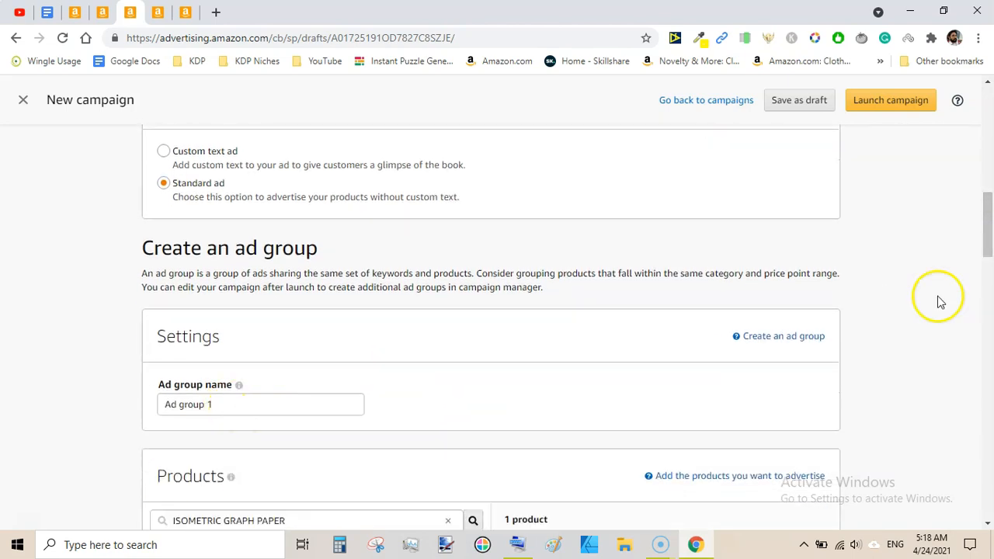
drag(990, 230, 983, 272)
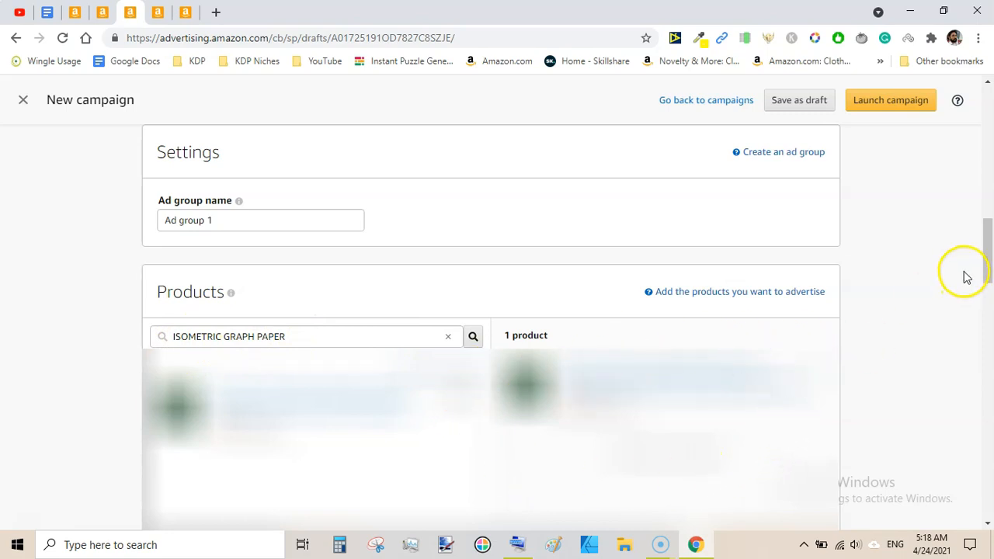
drag(990, 259, 990, 325)
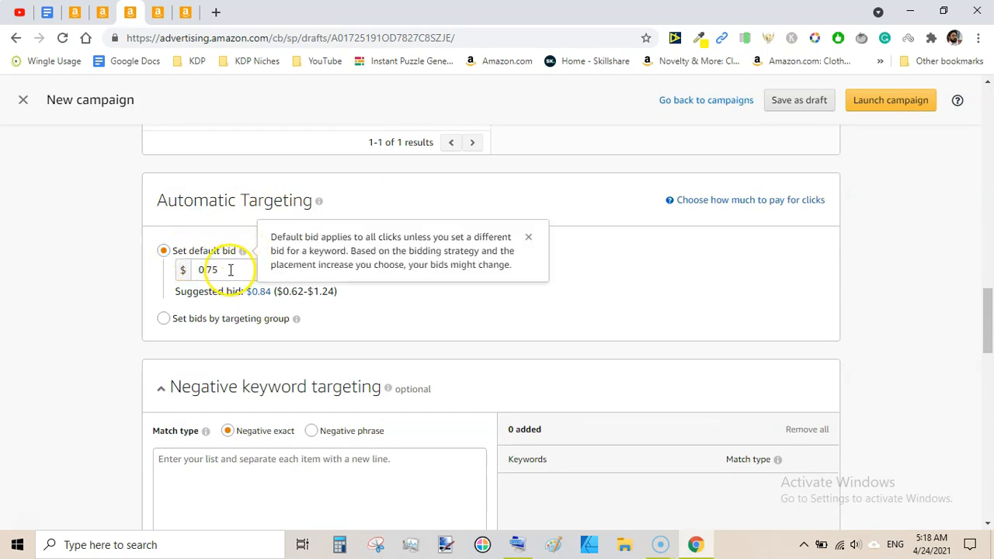
click(163, 320)
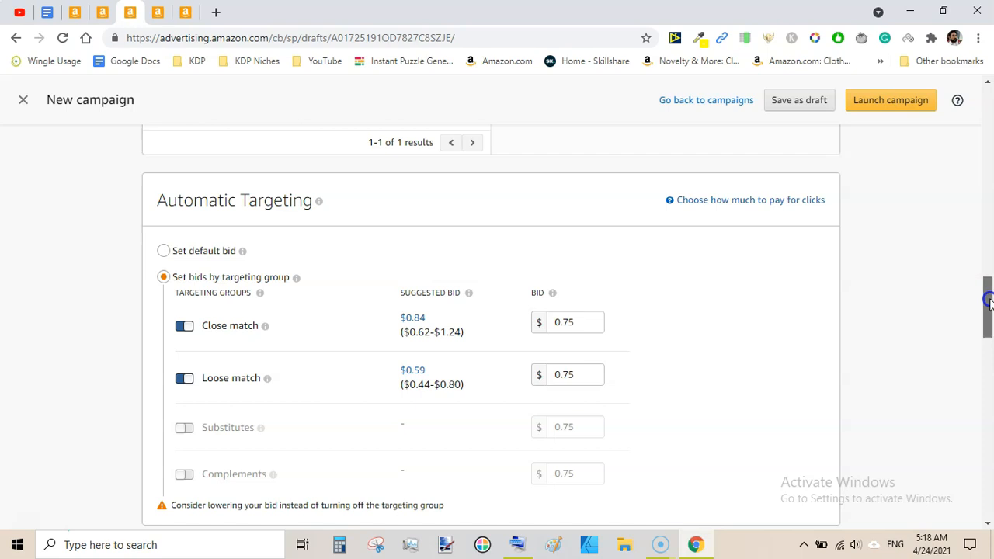
scroll(987, 295, down, 1)
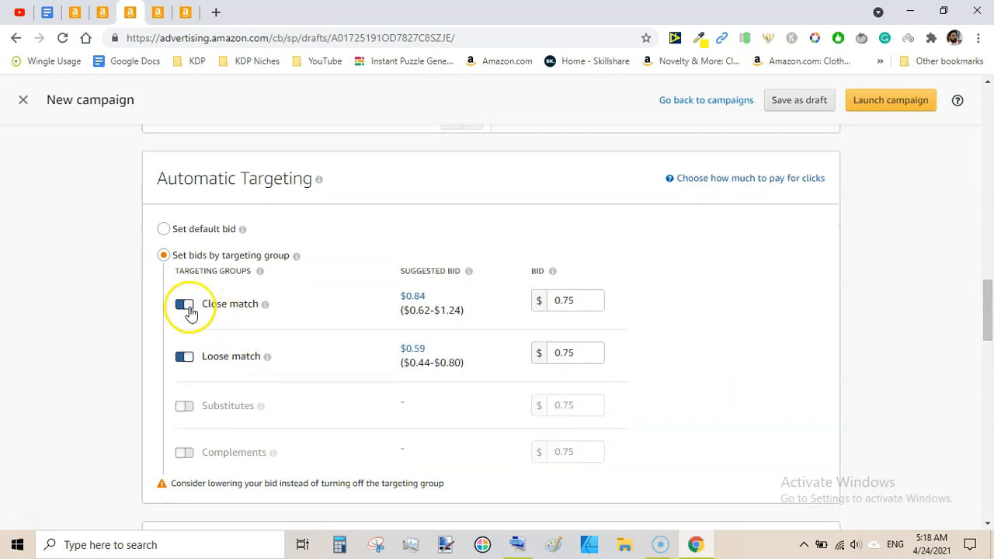
mouse_move(265, 304)
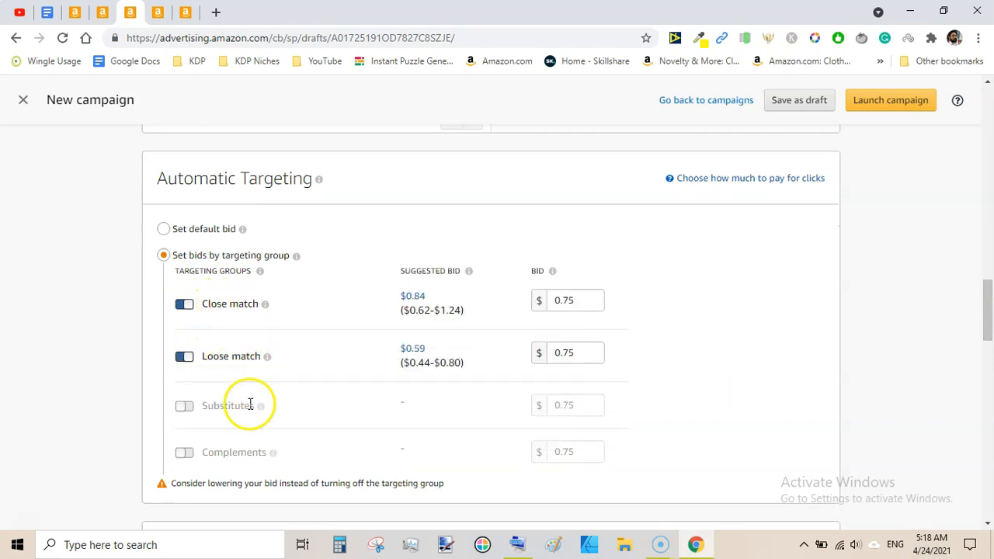
Step: Turn the Substitutes and Complements targeting groups on and back off
click(185, 408)
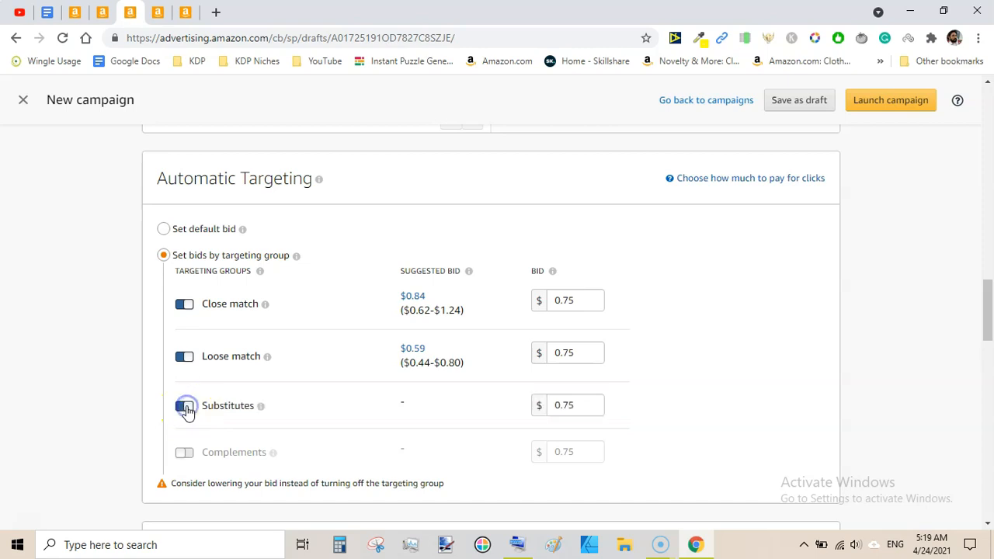
click(185, 453)
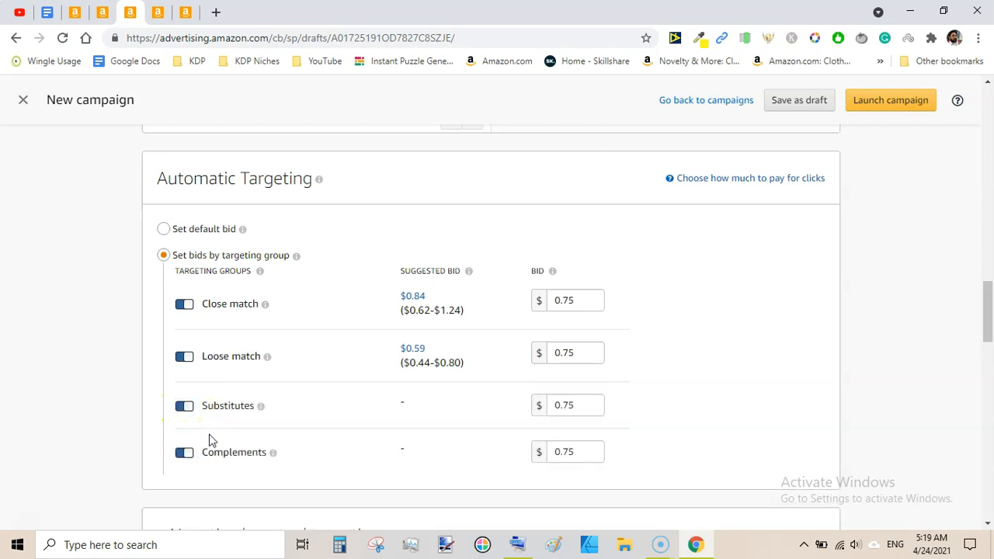
click(174, 408)
click(181, 457)
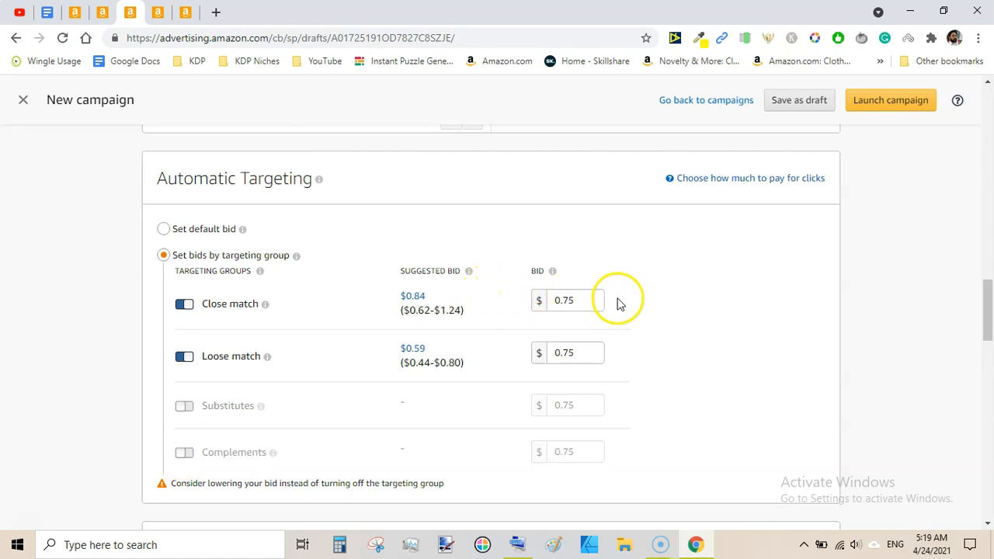
Step: Set the targeting group bids to $0.23 for Close match and $0.20 for Loose match
click(591, 301)
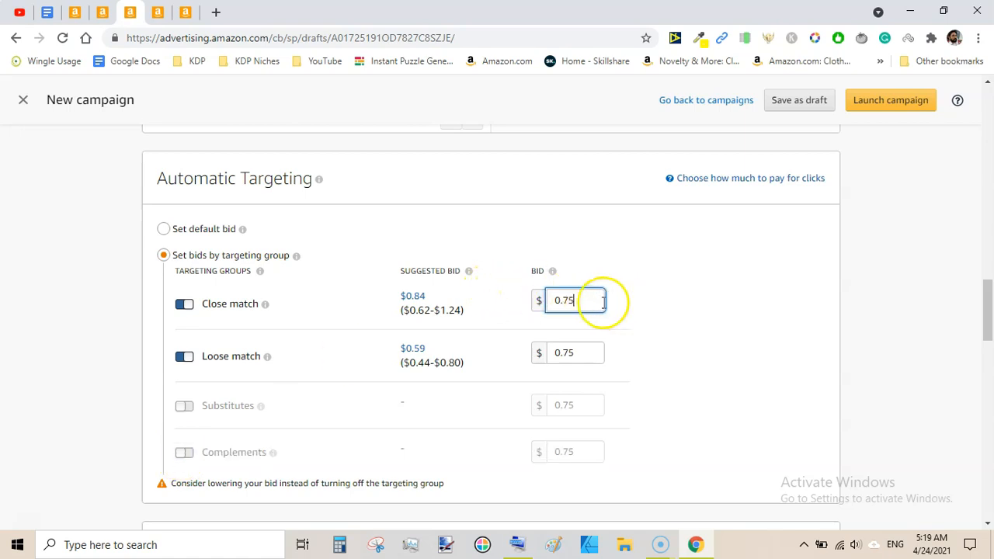
key(BackSpace)
key(BackSpace)
text(20)
key(BackSpace)
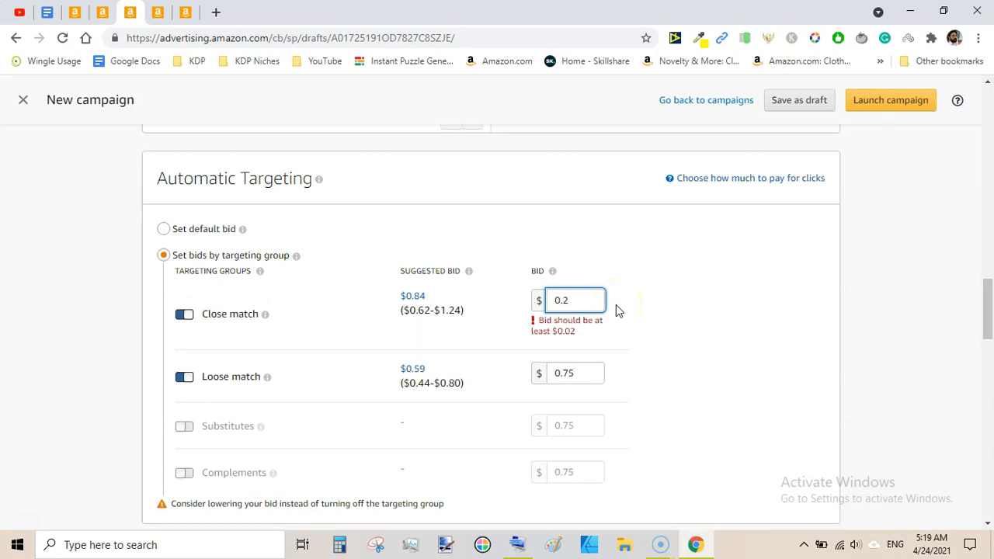
text(3)
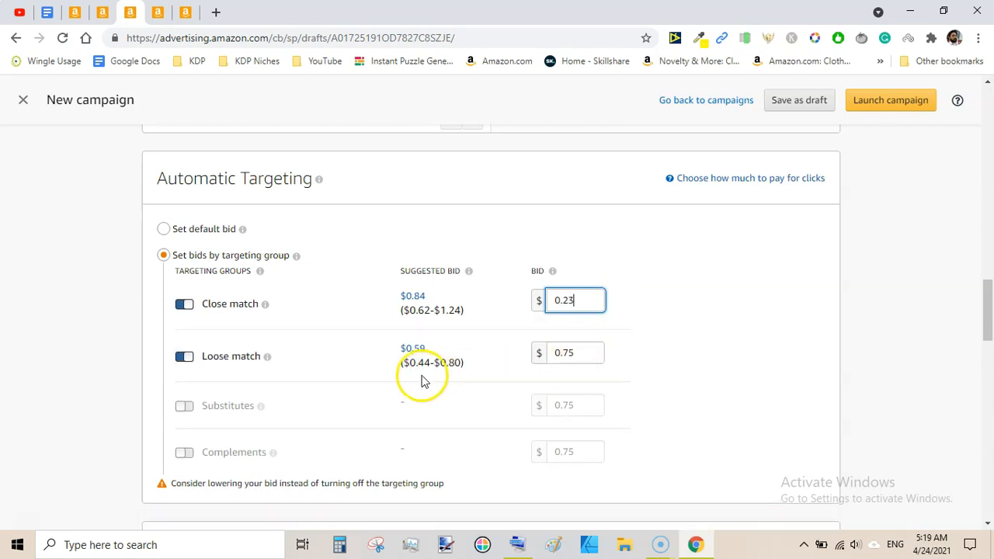
click(591, 350)
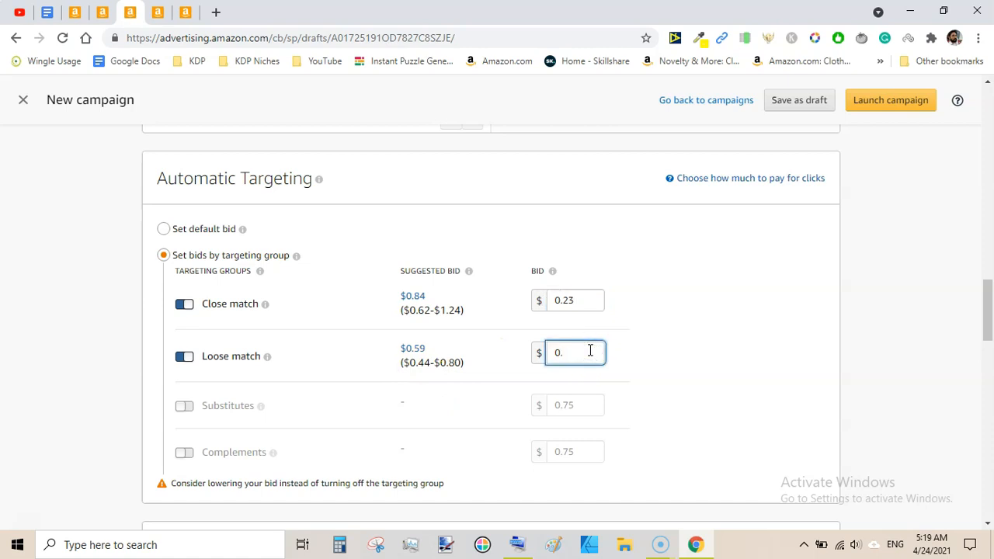
text(20)
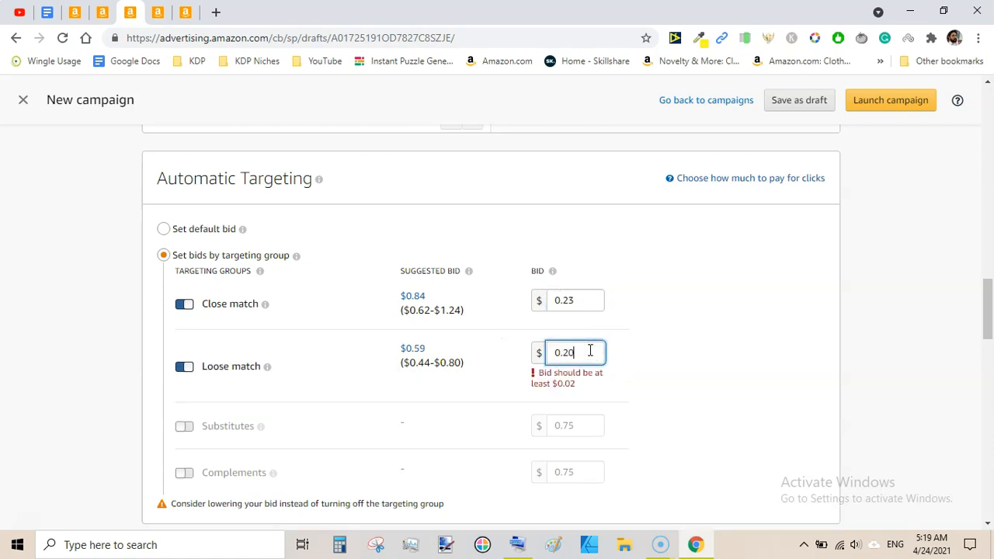
click(722, 303)
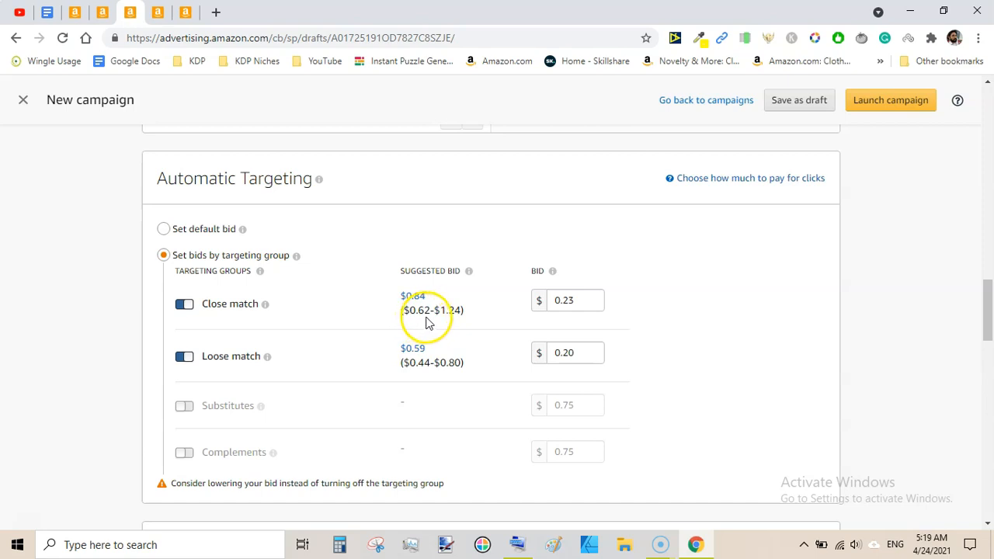
Step: Change the bids to $0.31 for Close match and $0.23 for Loose match
click(574, 301)
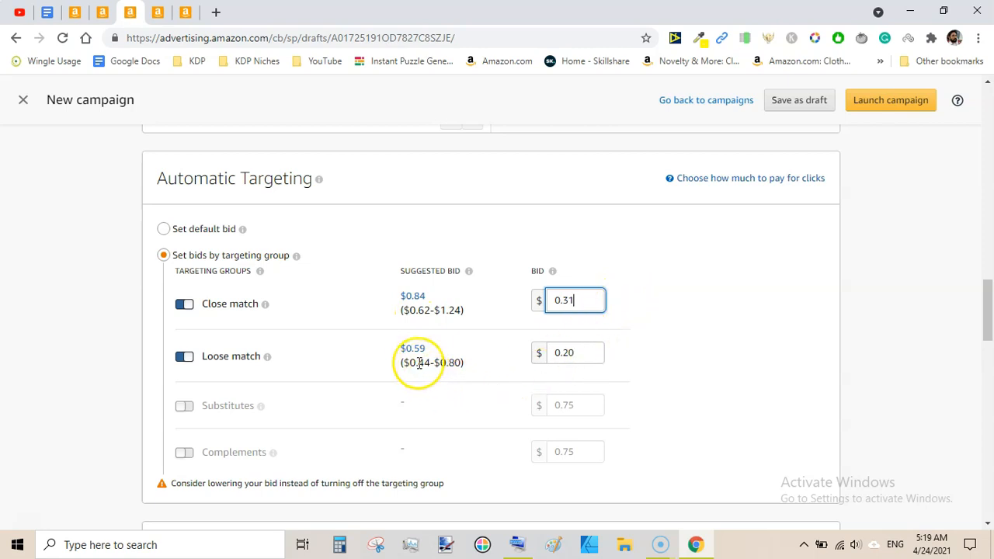
click(583, 361)
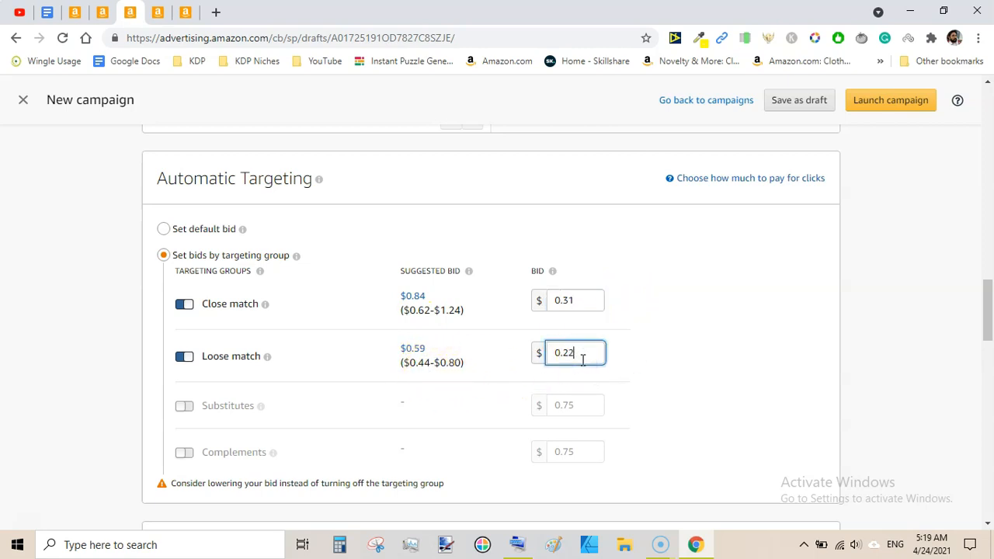
click(681, 319)
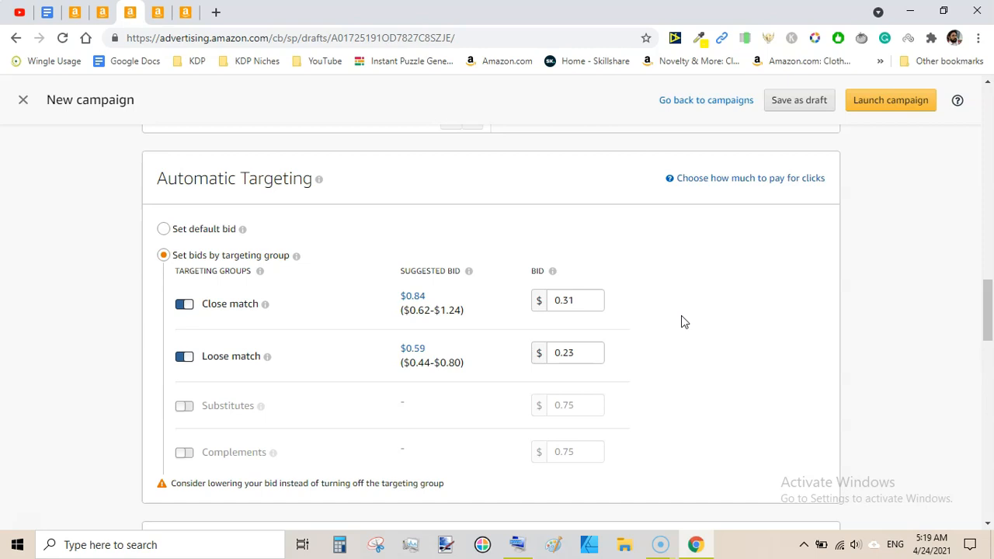
Step: Add "free" as a Negative exact keyword under Negative keyword targeting
drag(987, 296, 990, 351)
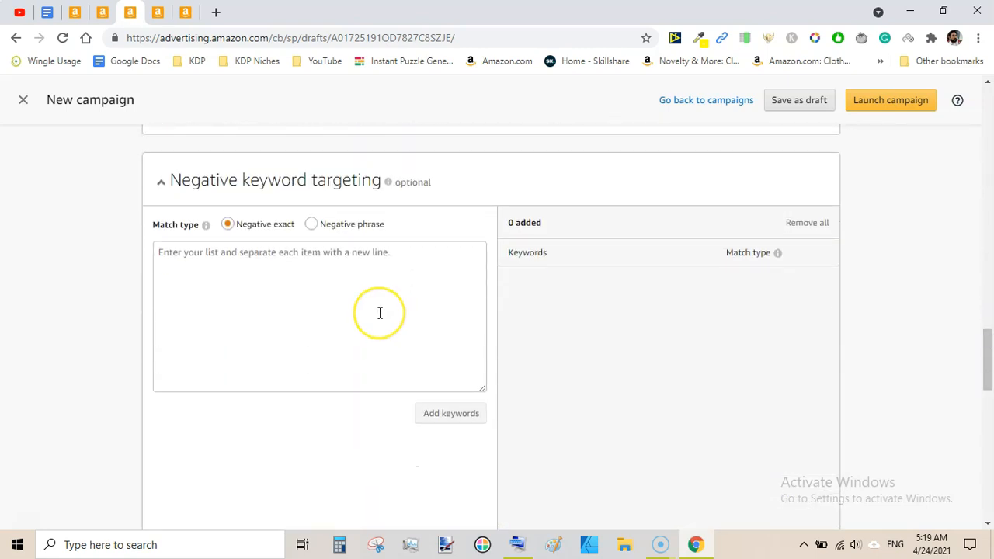
click(314, 277)
text(f)
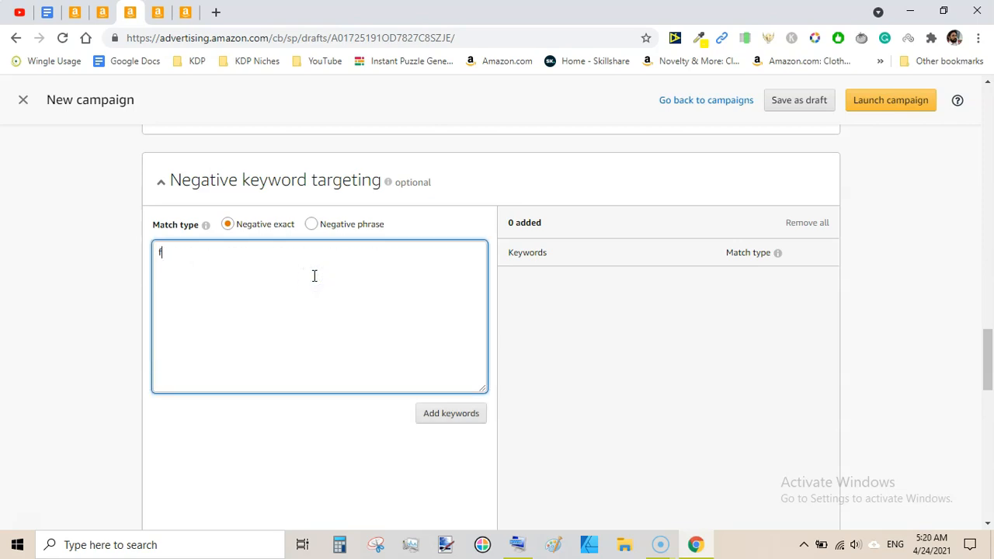
text(ree)
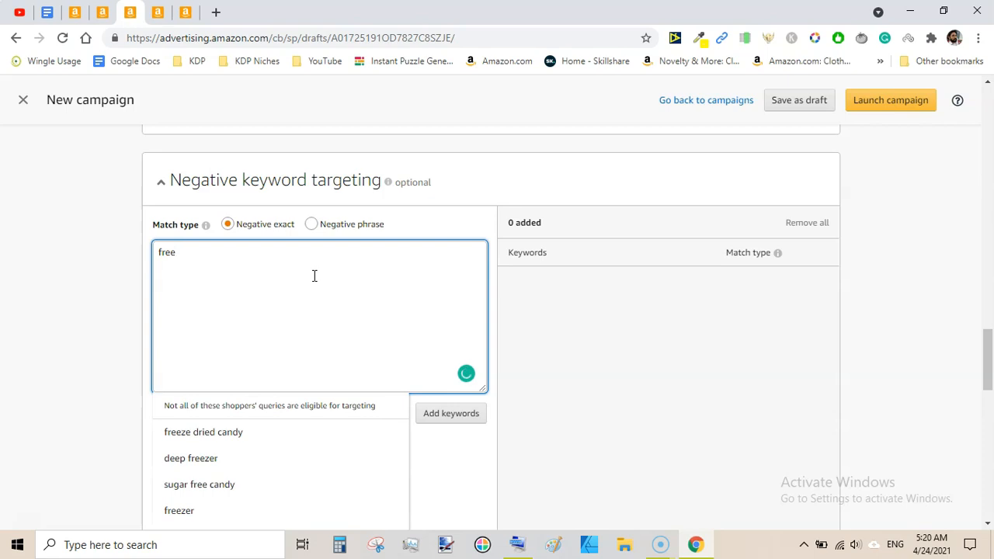
click(449, 414)
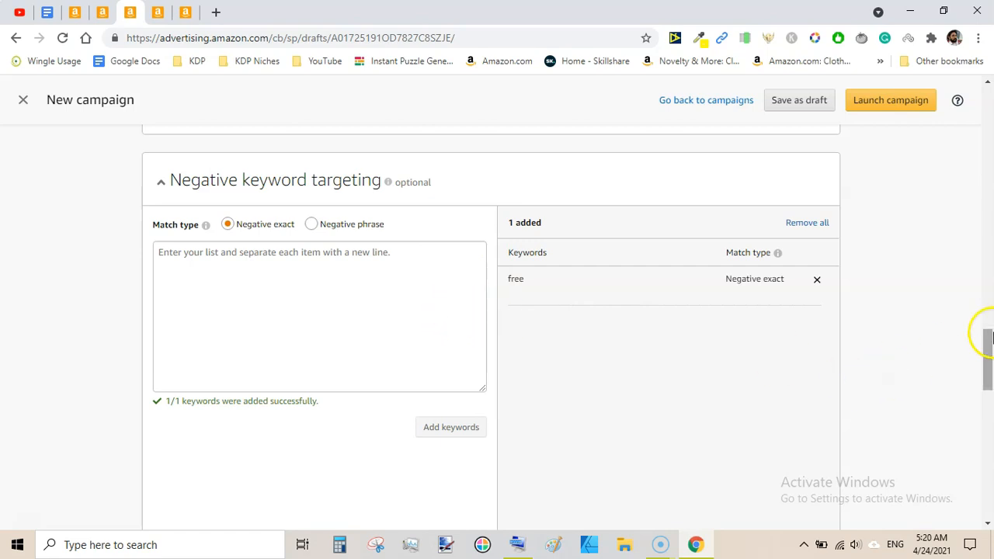
Step: Switch to the IGPN - MANUAL campaign draft and set its targeting to Manual targeting
drag(985, 344, 990, 467)
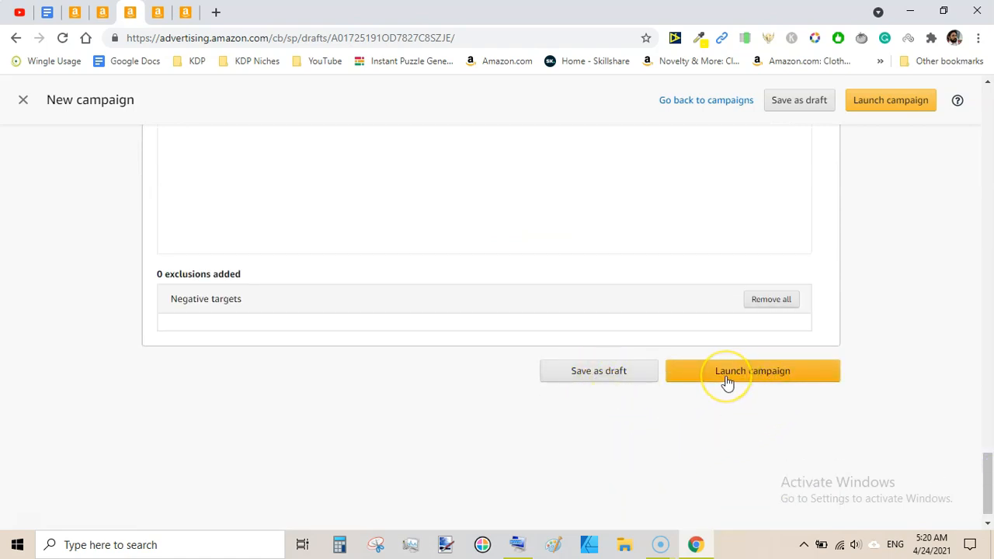
drag(985, 477, 990, 105)
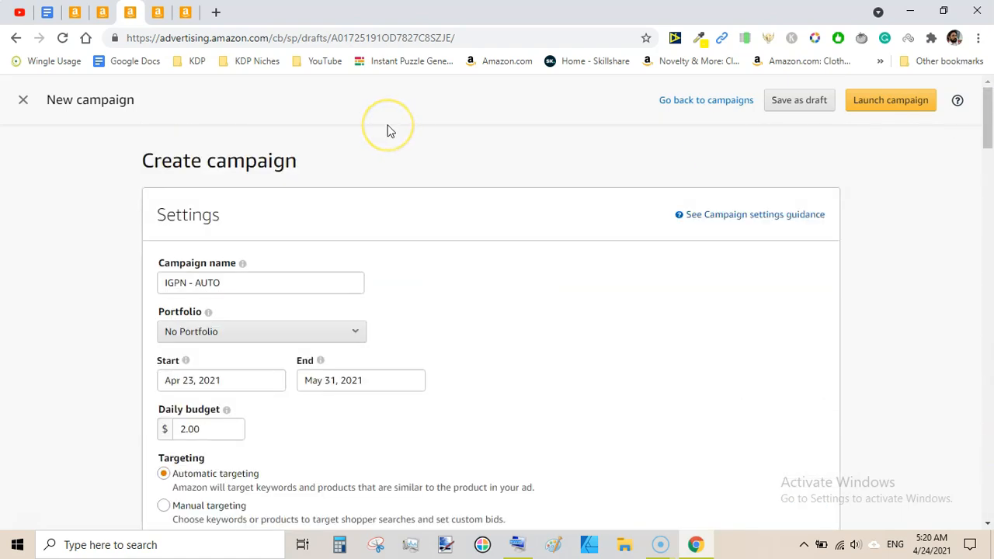
click(159, 14)
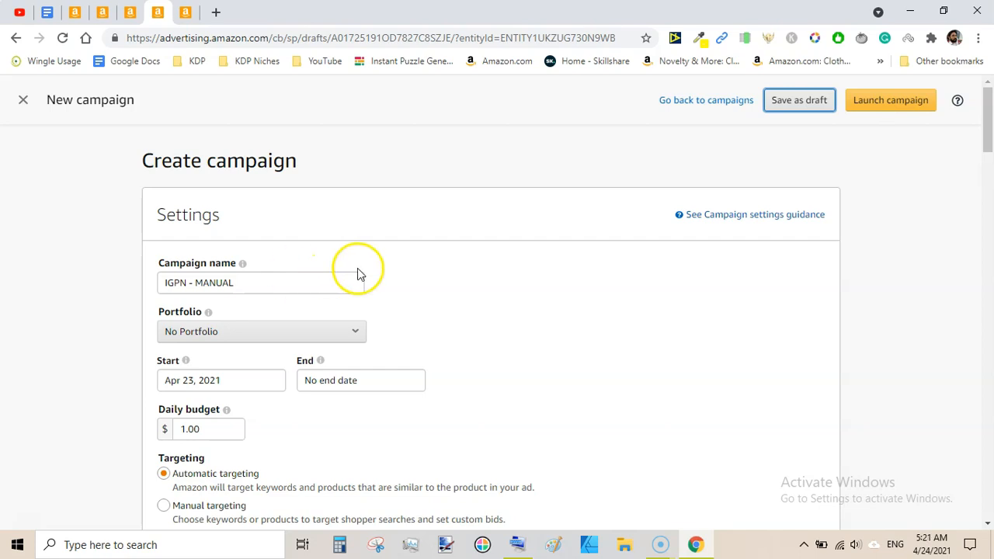
drag(989, 118, 989, 132)
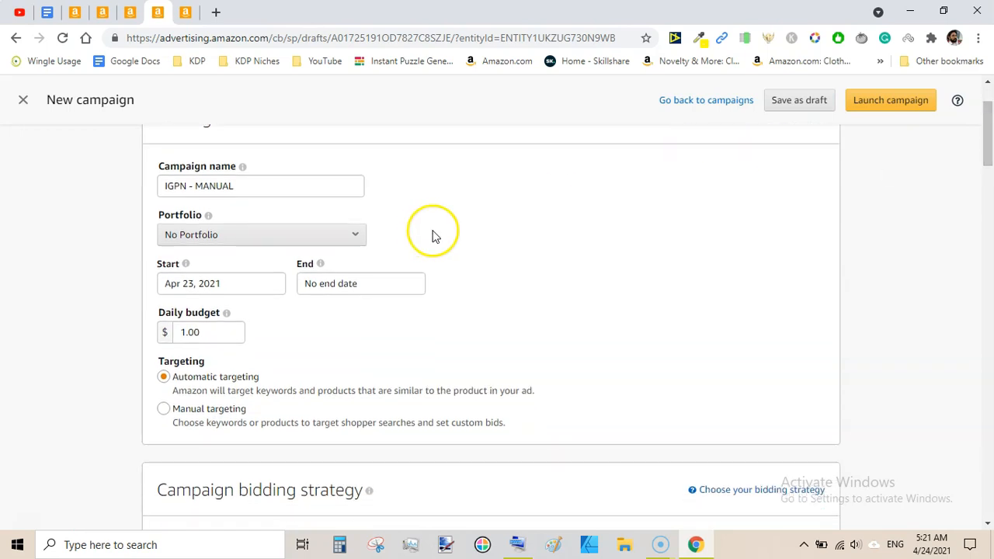
click(164, 410)
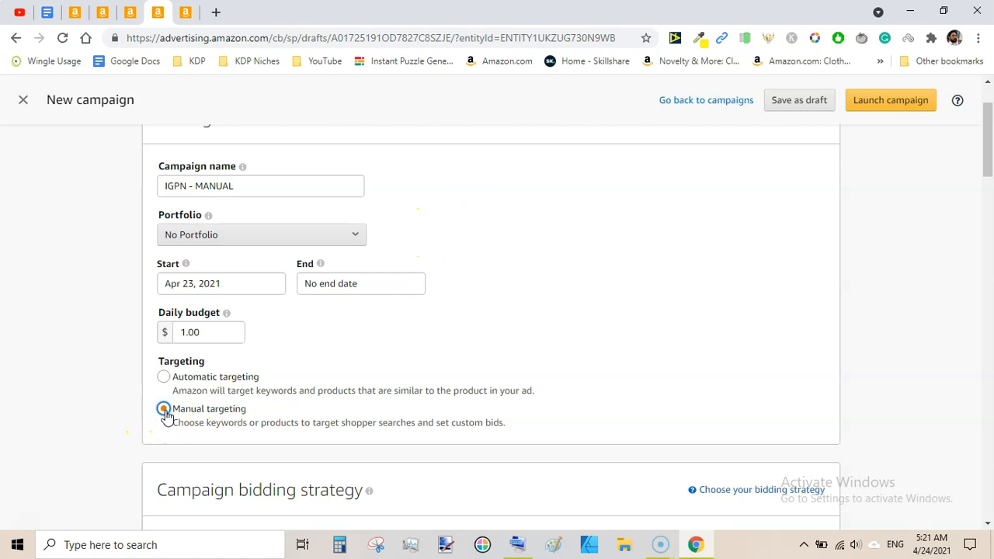
Step: Rename the manual campaign as "IGPN - MANUAL Exact"
drag(987, 108, 986, 76)
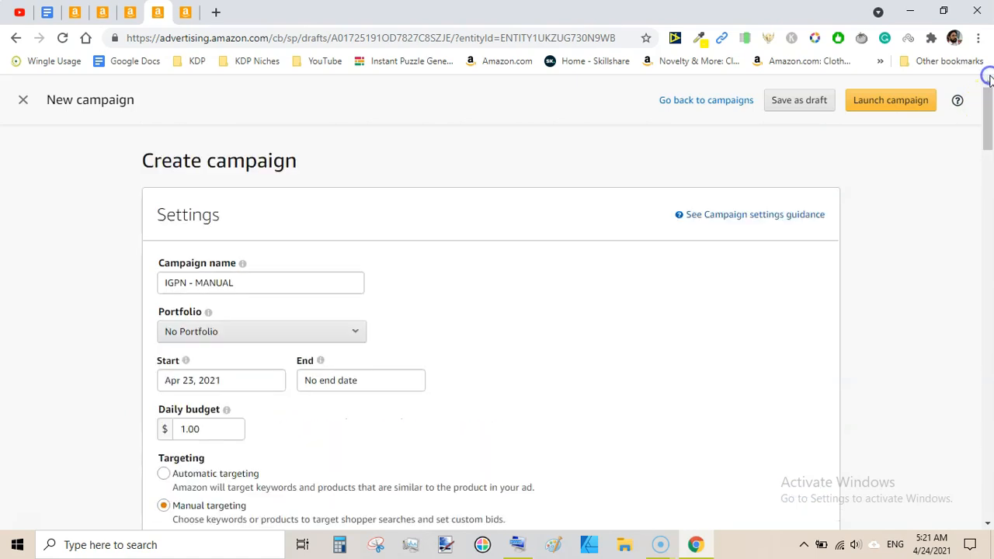
drag(195, 283, 302, 288)
click(307, 289)
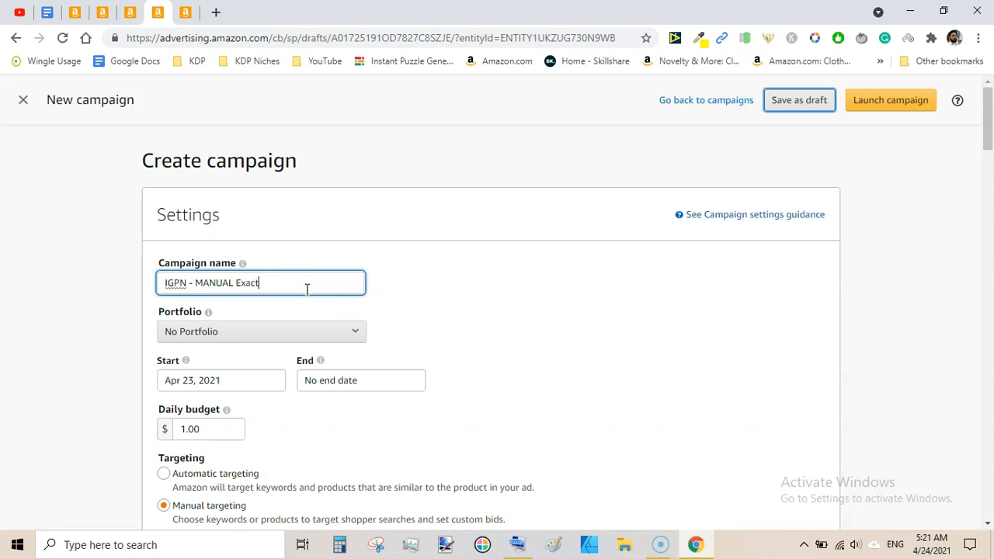
click(499, 302)
Step: Choose Keyword targeting with a self-entered keyword list and leave only the Exact match type enabled
drag(985, 112, 990, 166)
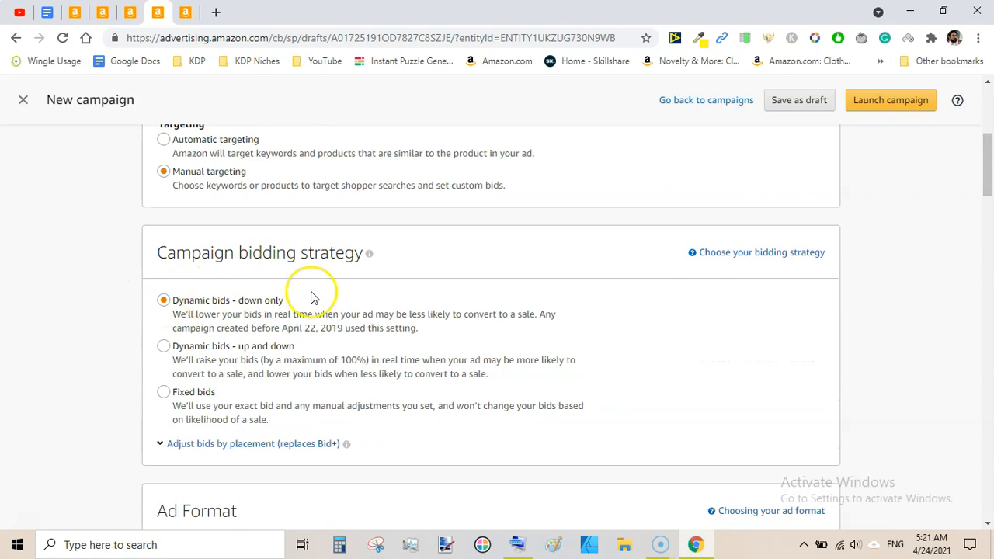
drag(988, 177, 990, 270)
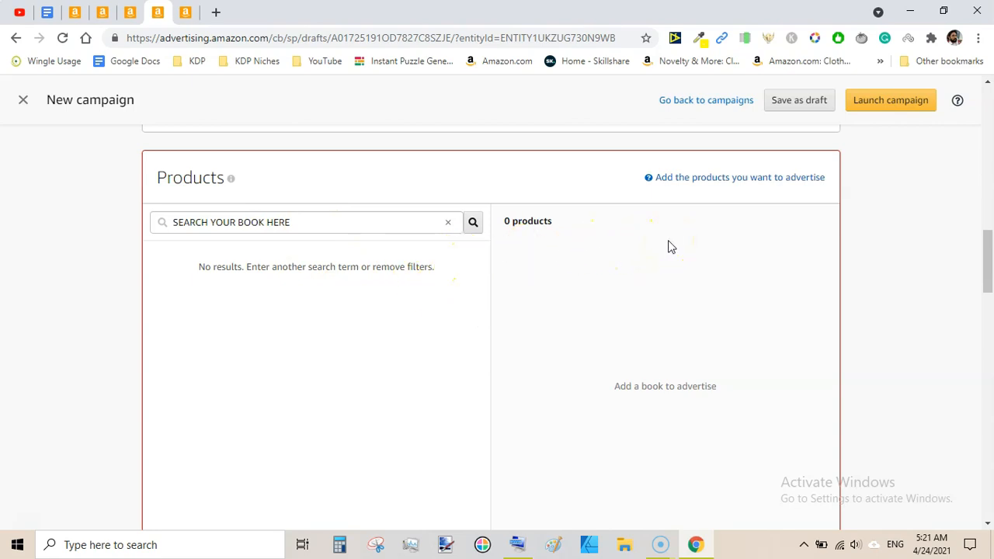
drag(984, 240, 989, 295)
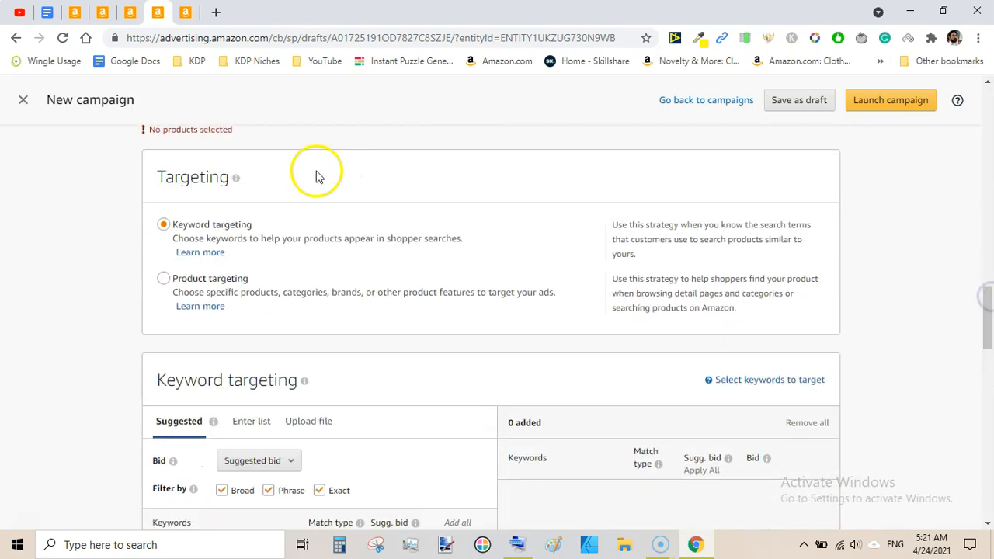
click(201, 230)
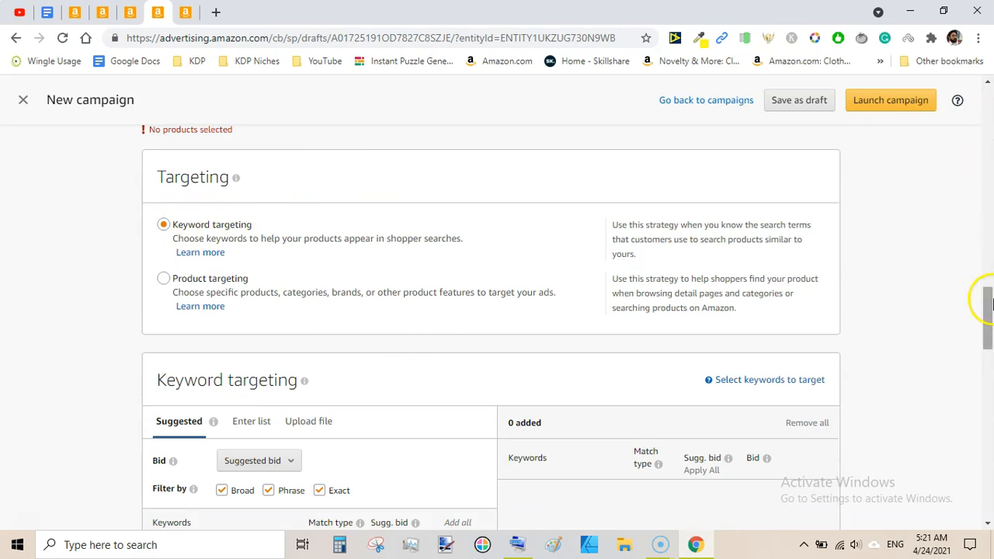
drag(988, 299, 988, 318)
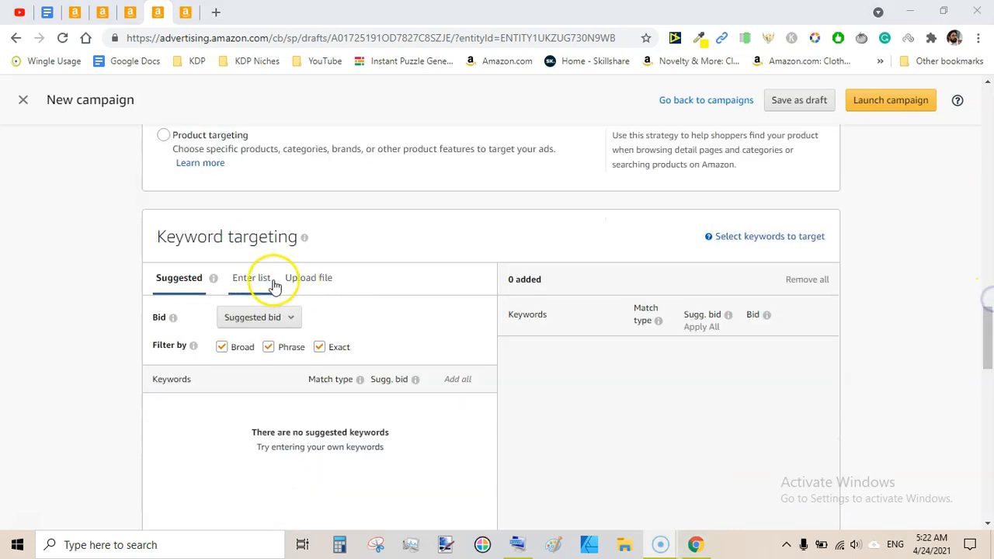
click(251, 279)
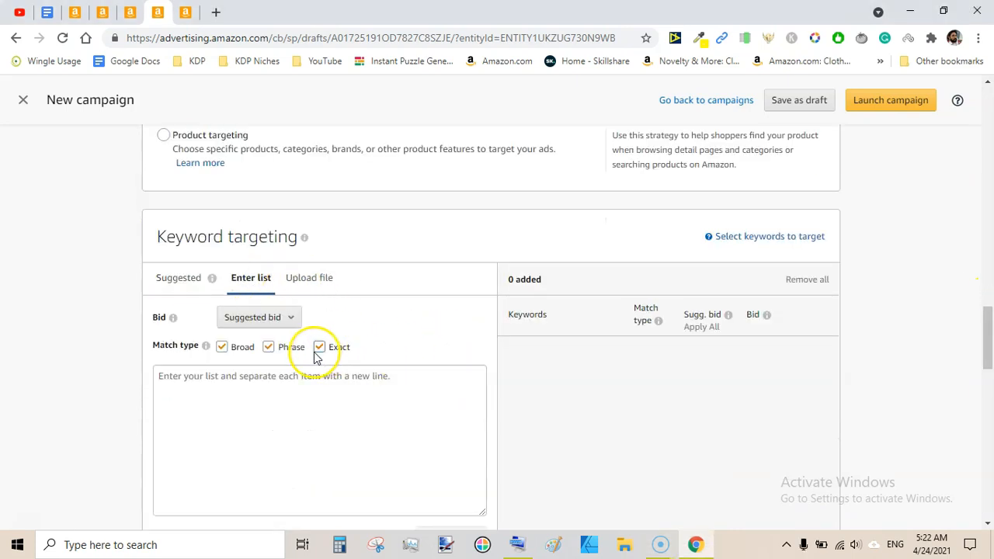
click(223, 347)
click(269, 348)
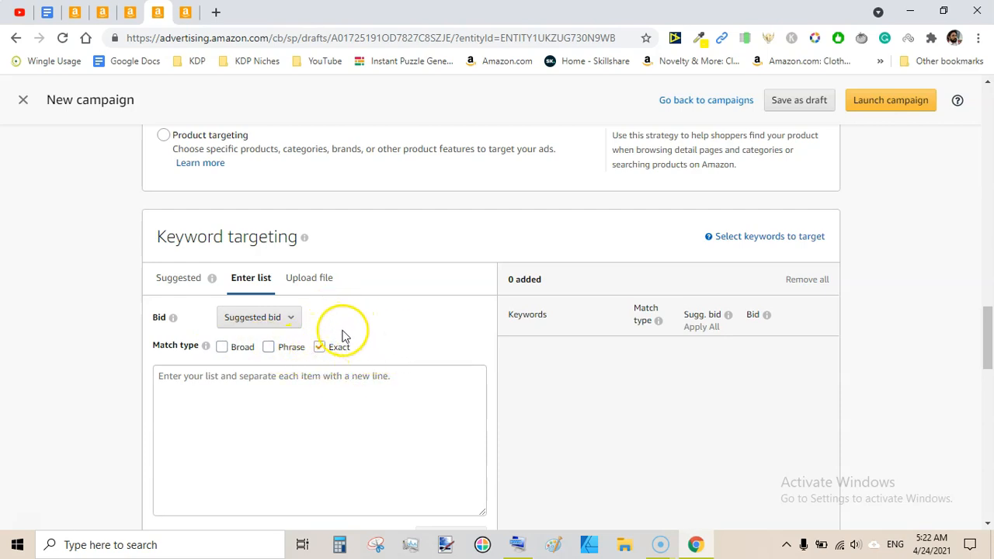
Step: Change the keyword bid type to Custom bid and set the bid to $0.20
click(293, 319)
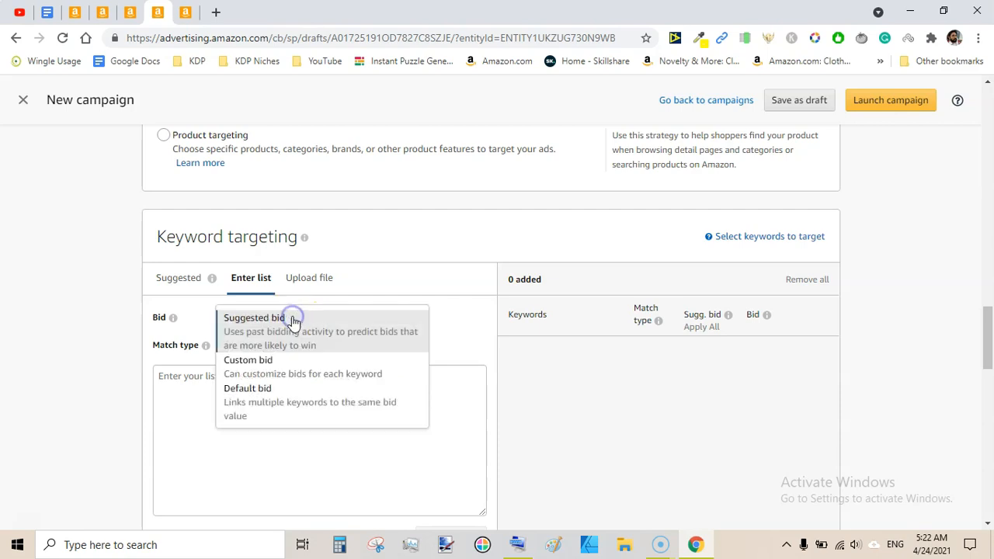
click(260, 360)
click(342, 316)
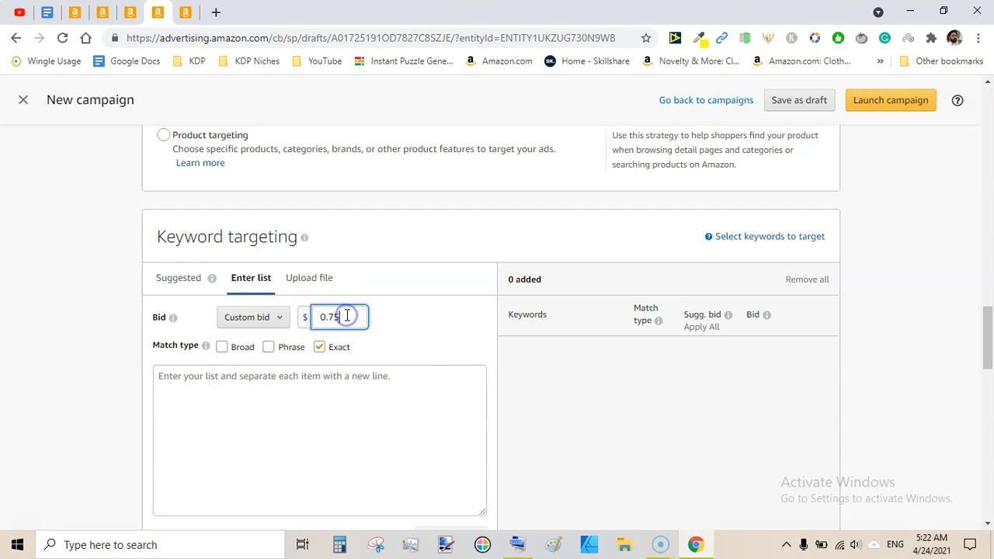
key(BackSpace)
key(BackSpace)
text(2)
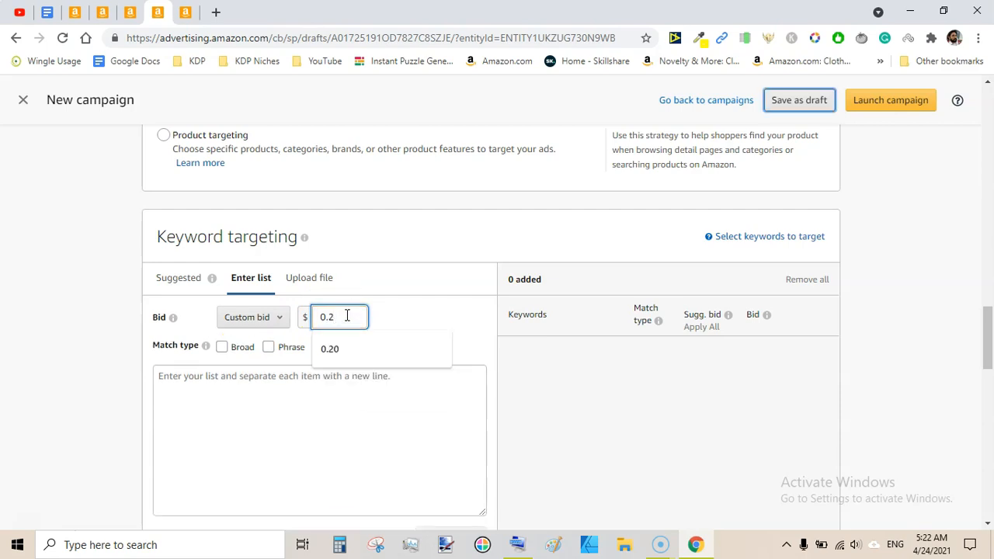
text(0)
click(440, 325)
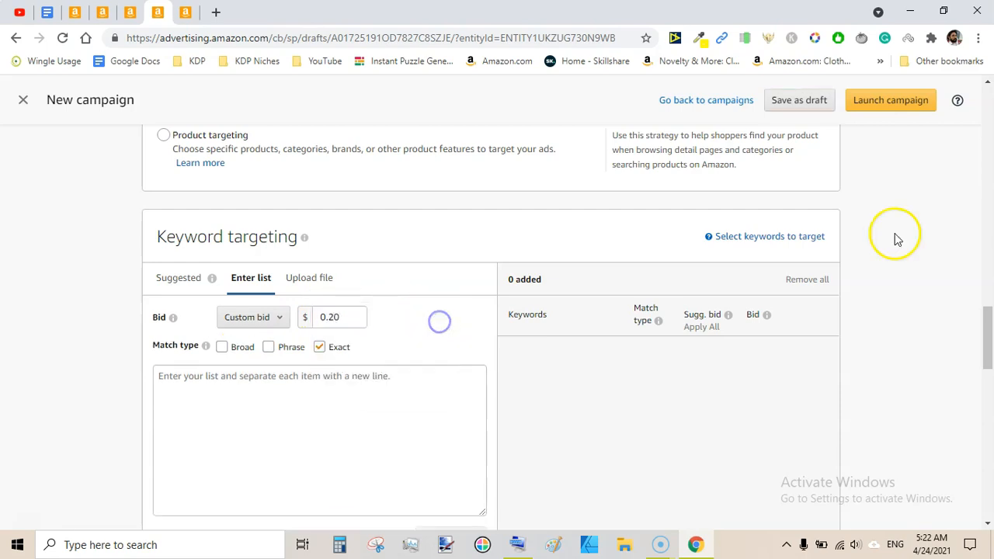
Step: Enter the keyword "isometric graph paper notebook", include all of its suggested keywords, and add them to the targeting
scroll(989, 321, down, 1)
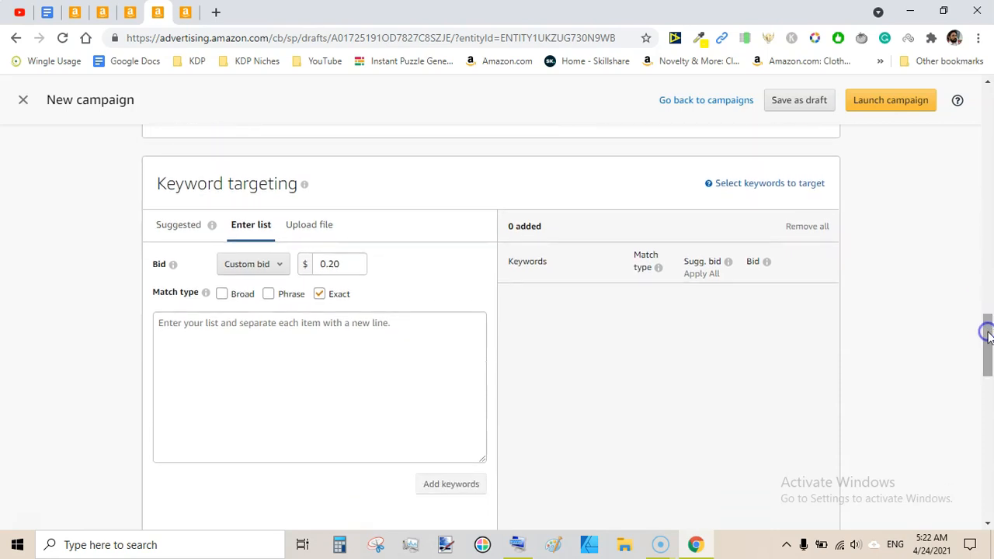
click(354, 348)
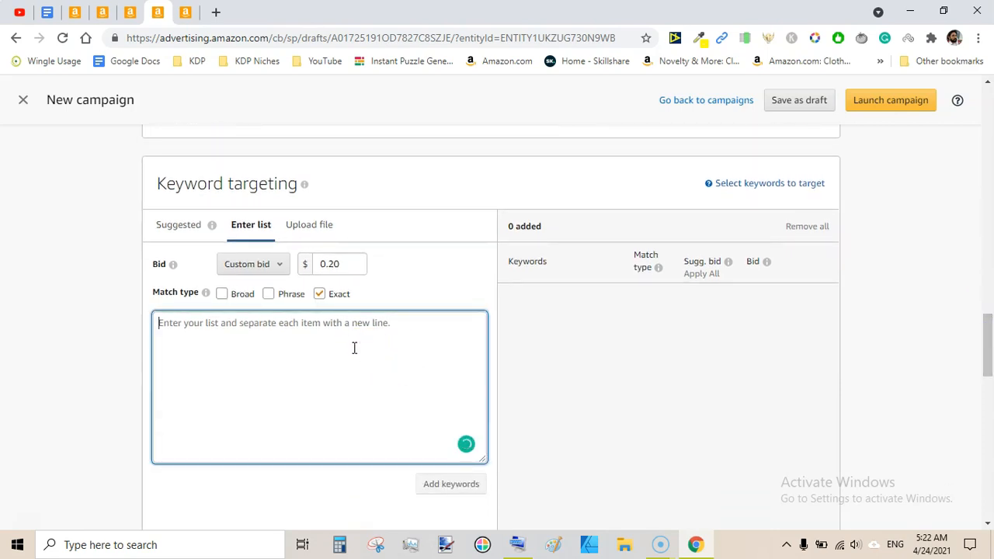
text(isometric graph paper notebook)
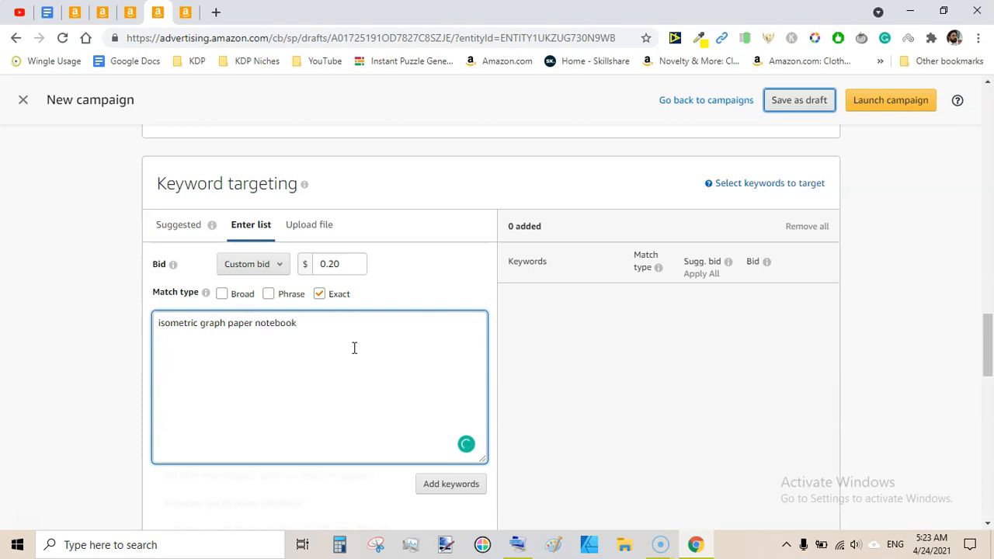
drag(986, 334, 991, 358)
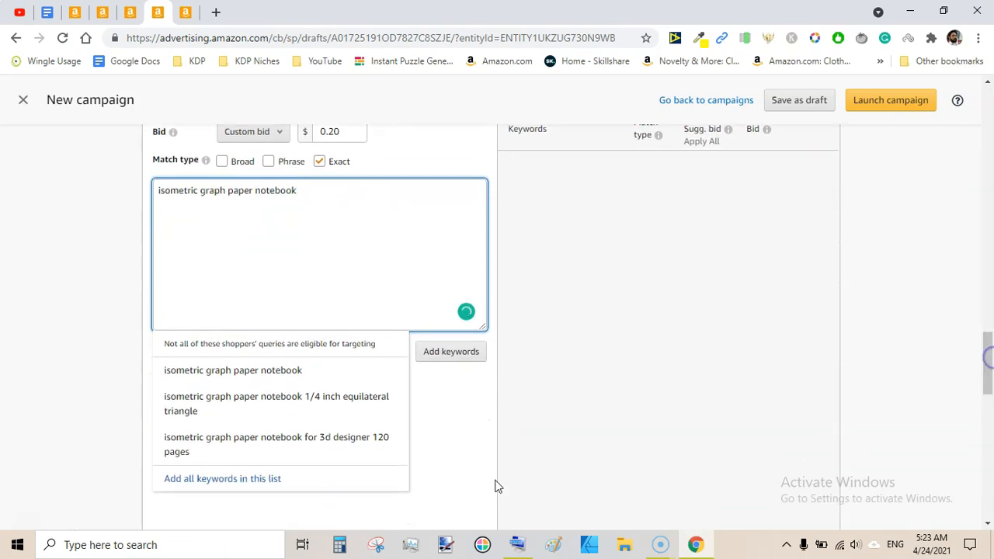
click(264, 479)
click(446, 355)
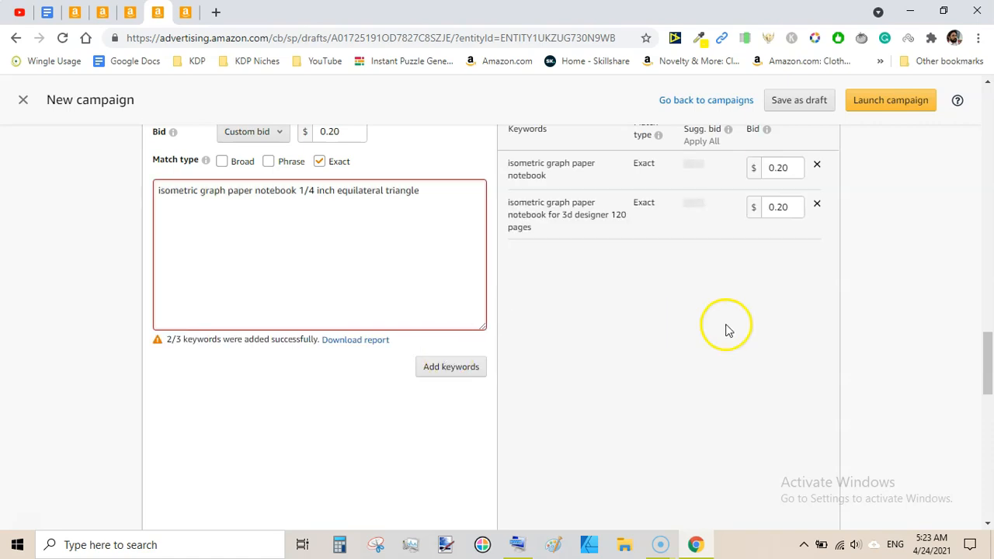
Step: Clear the leftover keyword from the entry list and add "grahp paper" as an exact-match keyword
drag(984, 349, 988, 331)
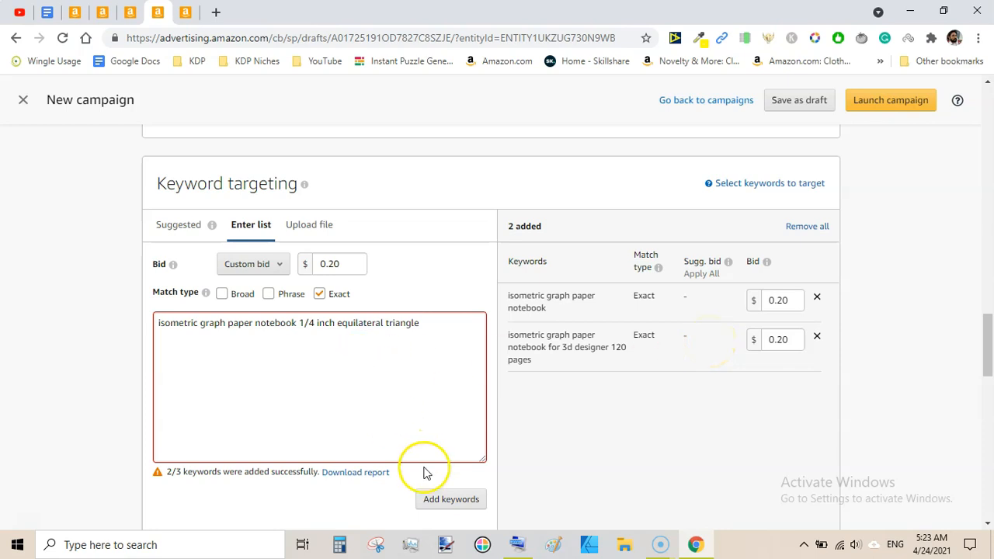
triple_click(327, 336)
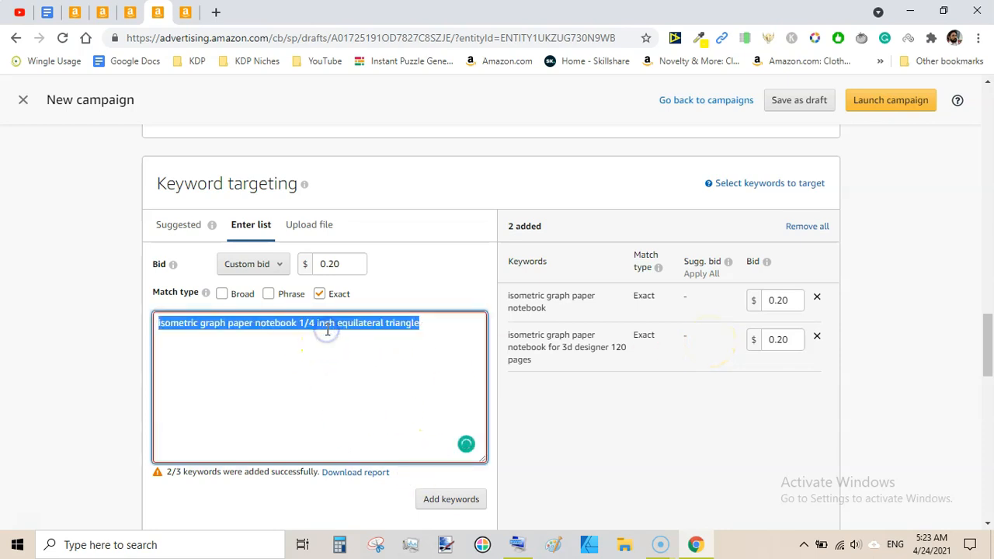
key(BackSpace)
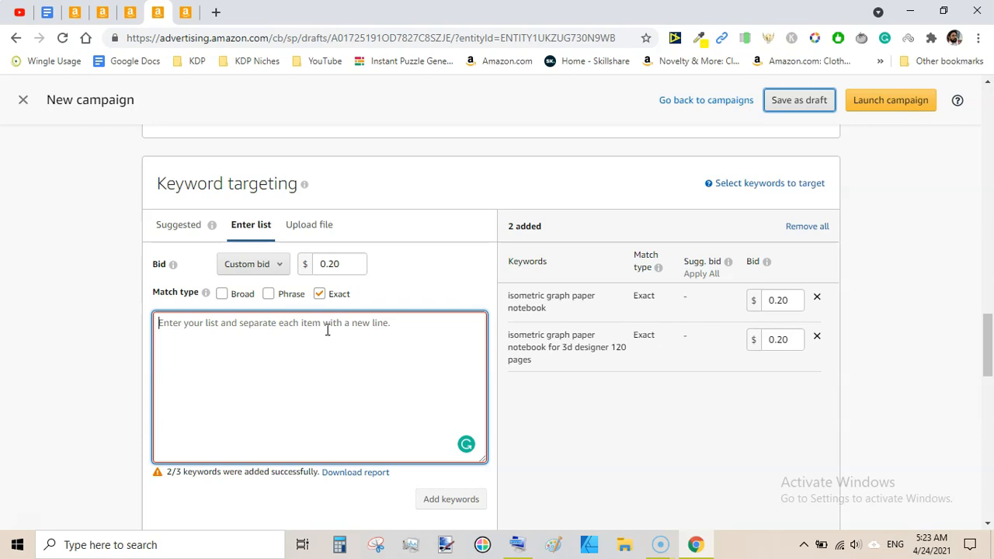
text(gr)
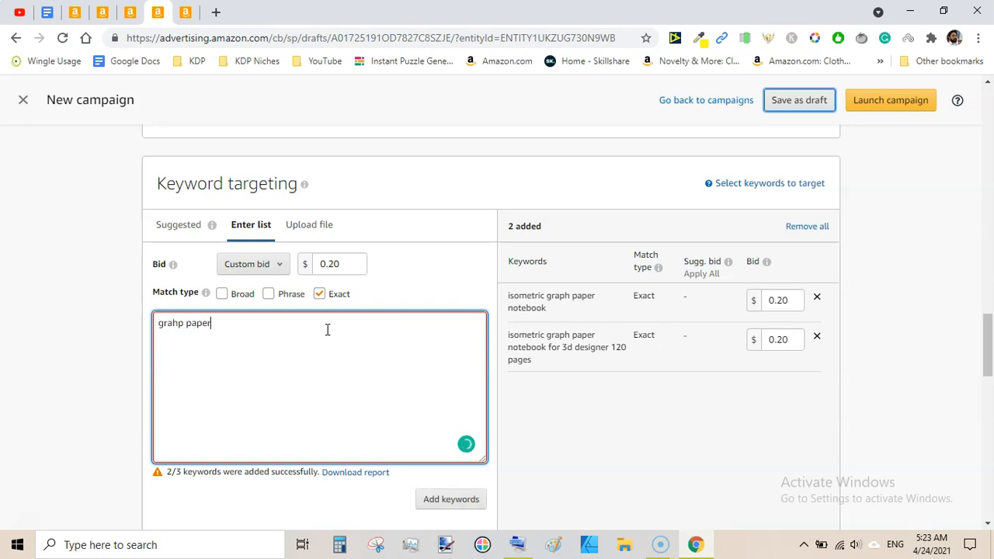
text(ahp paper)
click(451, 500)
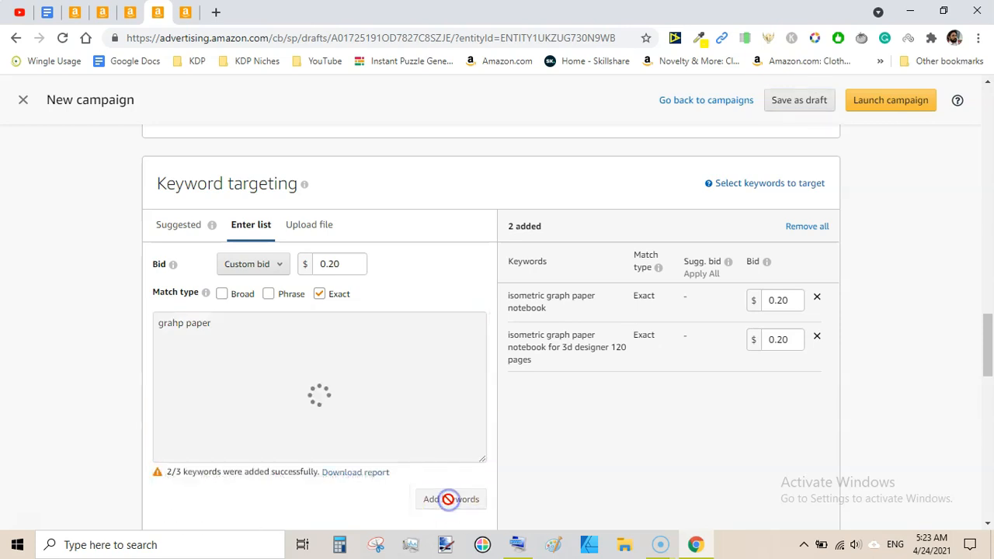
Step: Add "isometric paper" to the targeting as an exact-match keyword
click(298, 330)
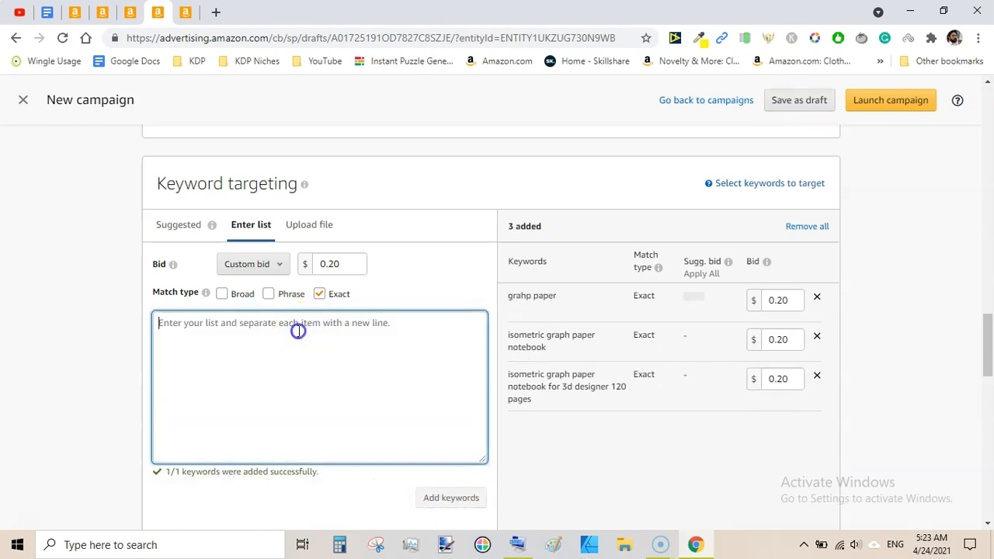
text(isometr)
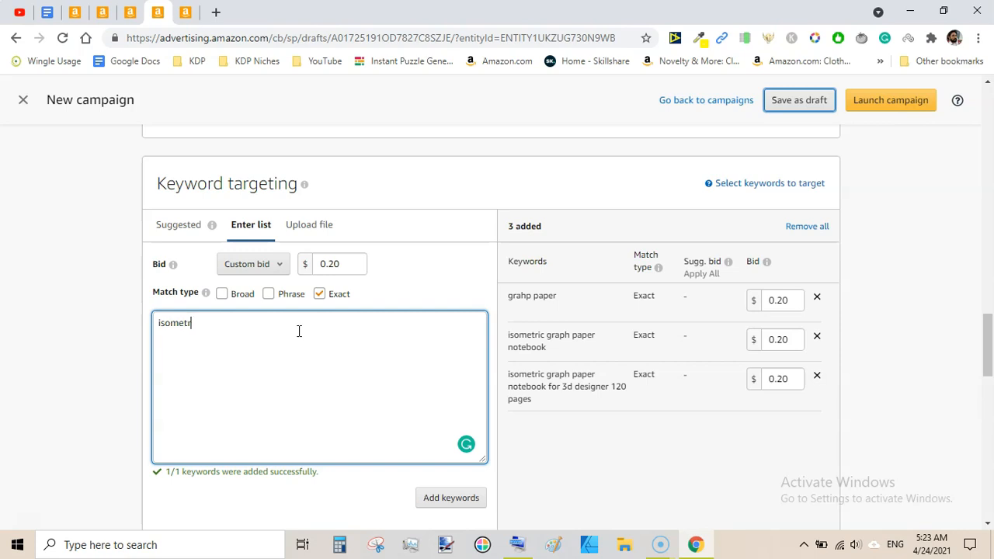
text(ic paper)
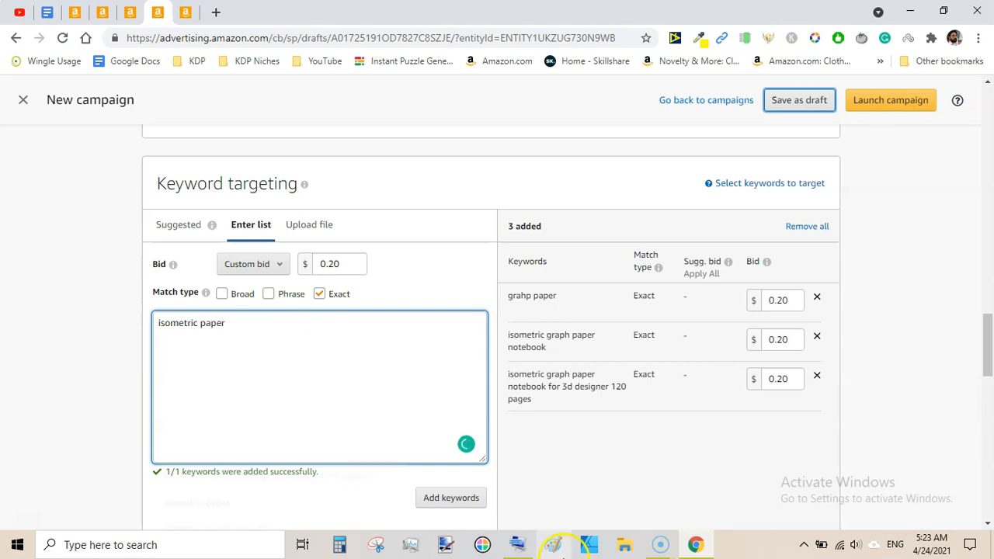
click(452, 499)
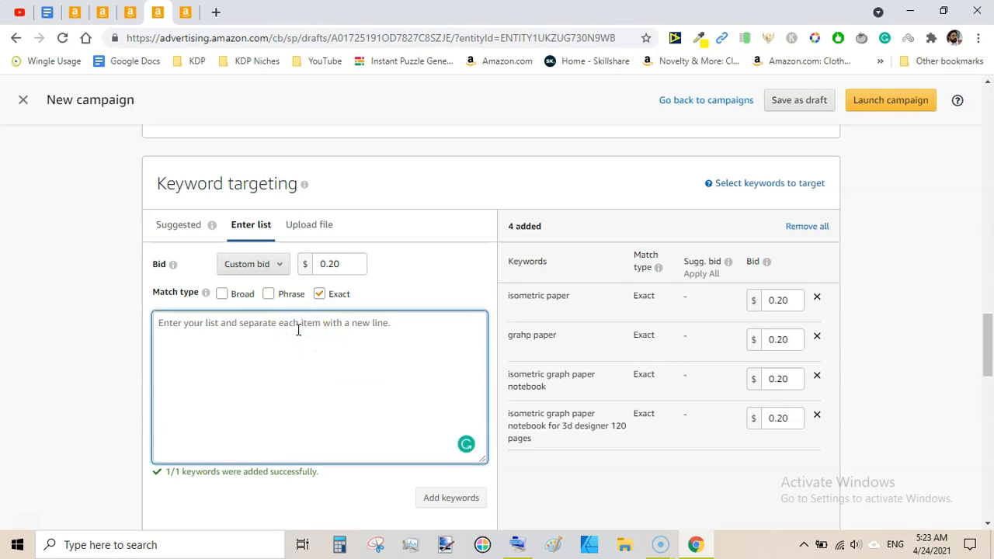
Step: Enter "graph paper" in the keyword list and choose the suggested keyword "large graph paper"
text(notebook pr)
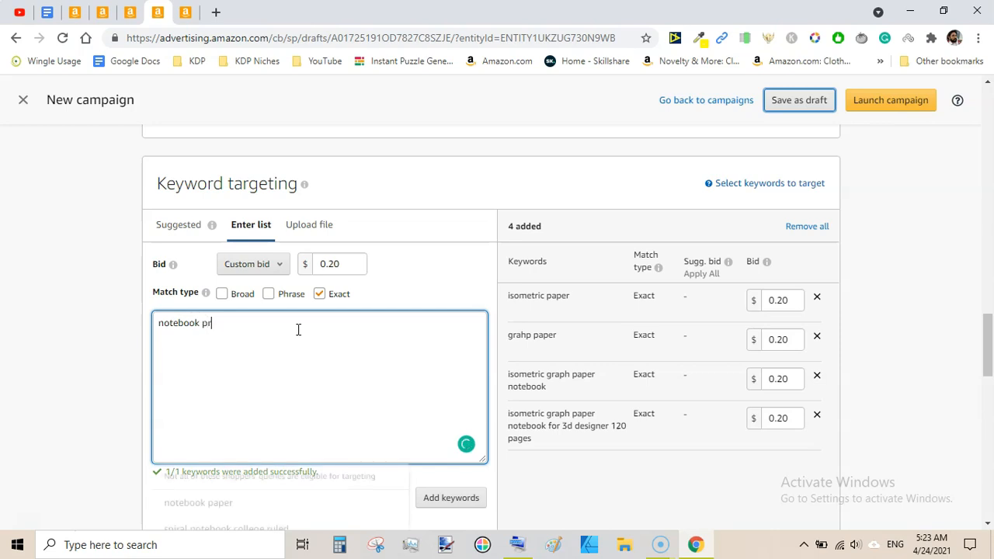
key(BackSpace)
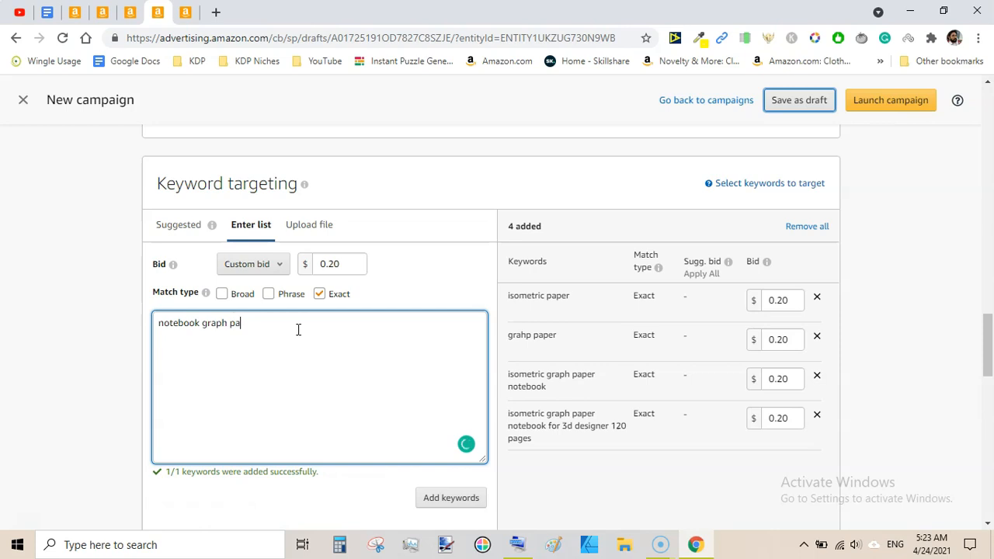
click(250, 159)
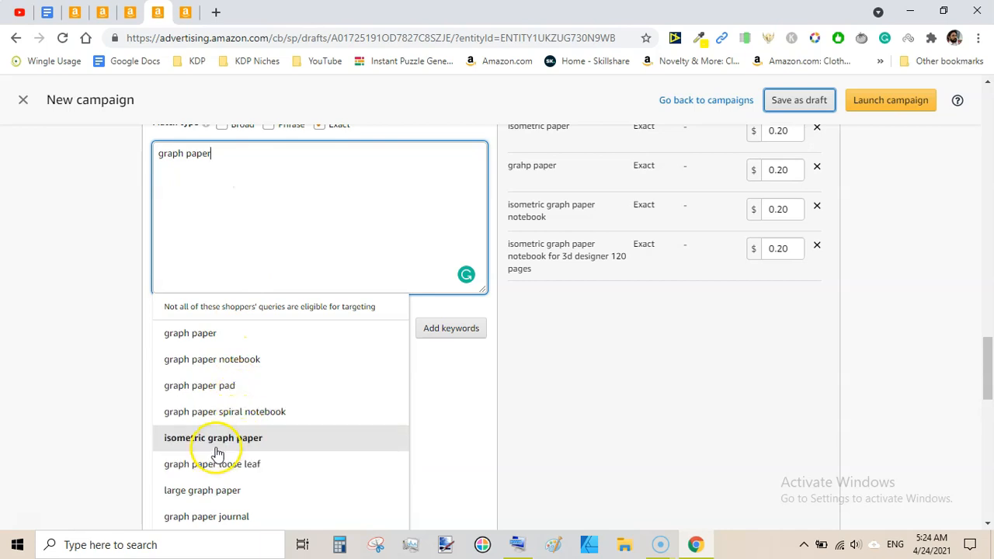
click(218, 493)
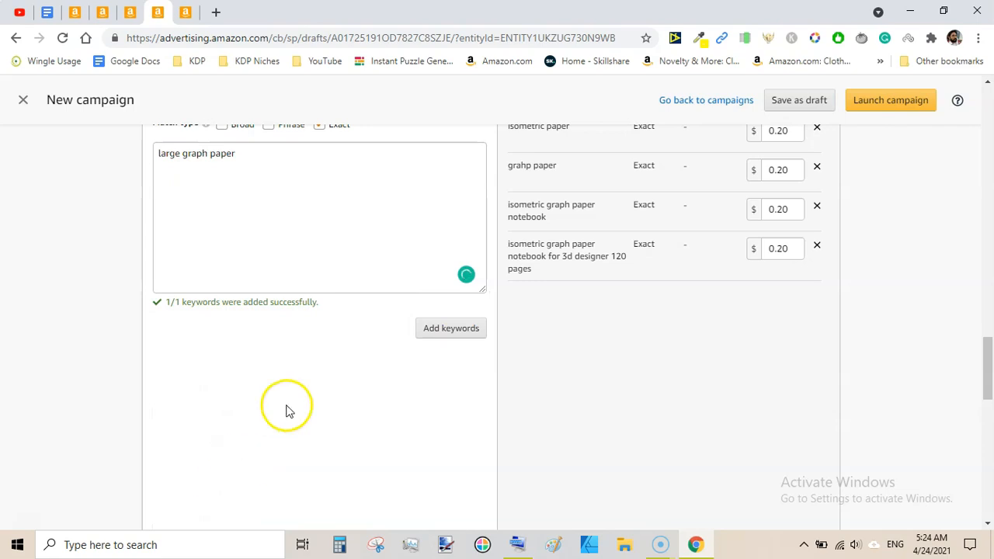
drag(988, 381, 988, 351)
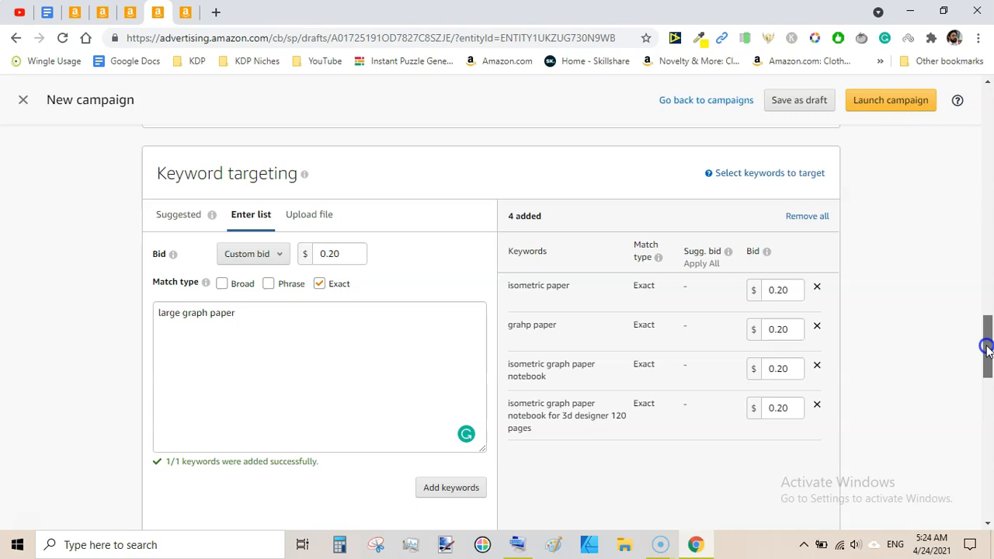
Step: Check the optional negative keyword targeting section of the manual campaign and return to the campaign settings
drag(988, 351, 988, 424)
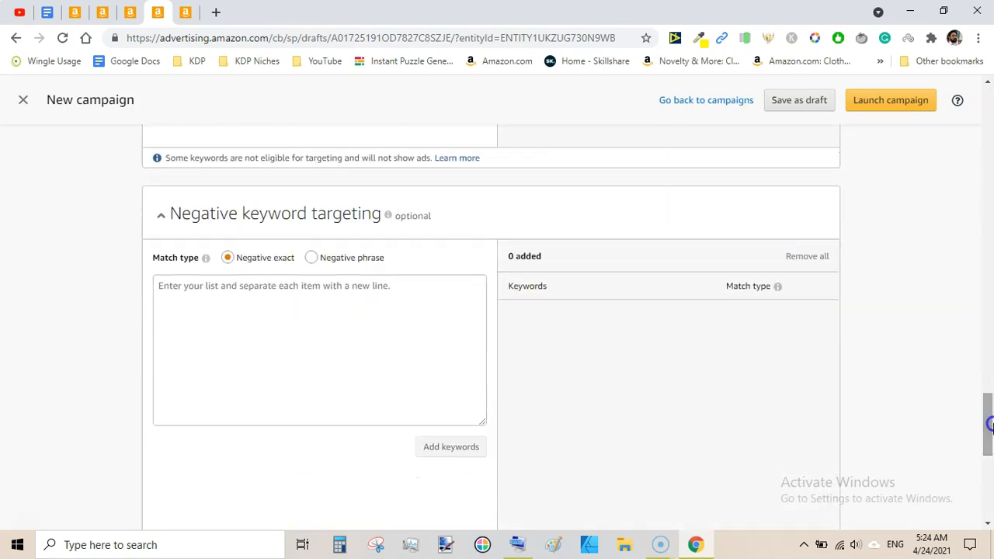
click(354, 318)
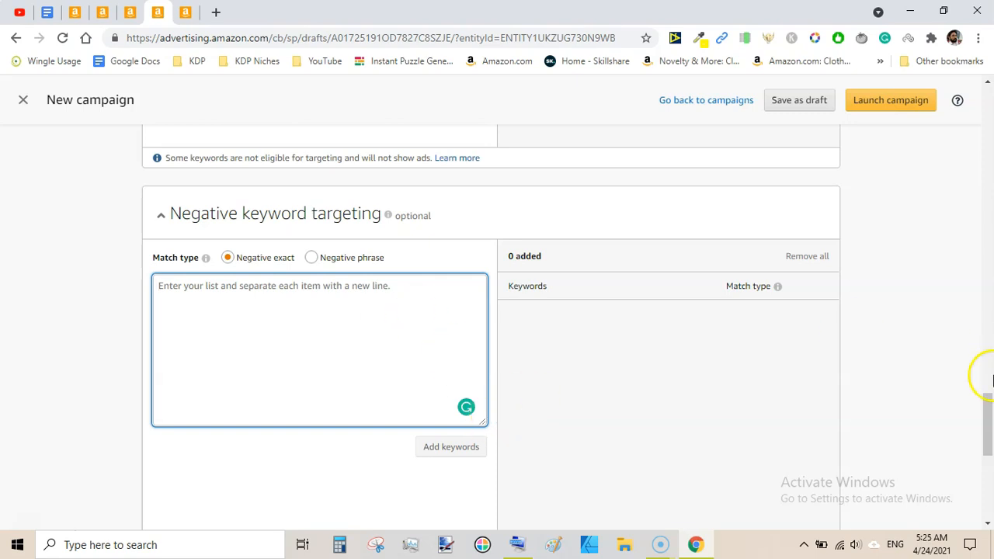
drag(988, 401, 991, 101)
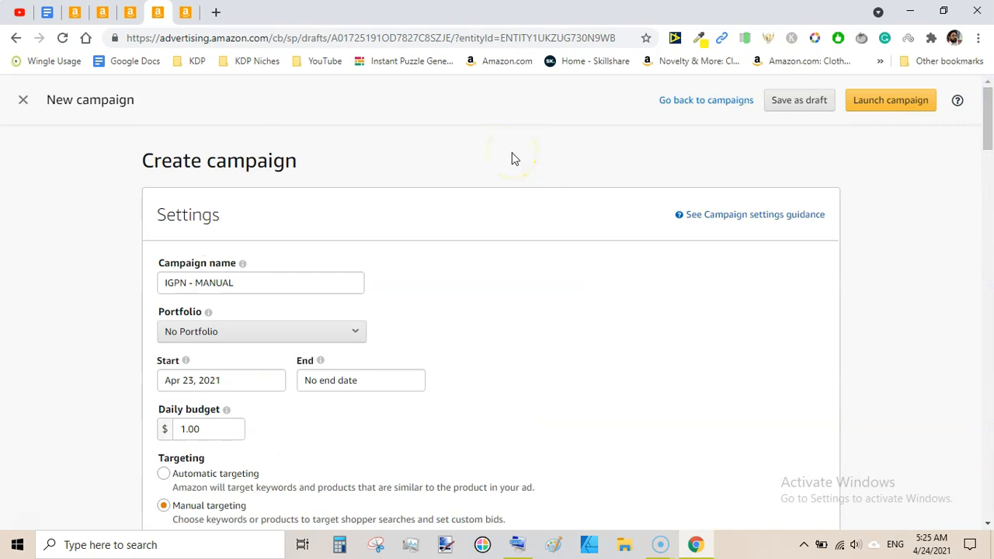
Step: Switch to the "IGPN - PRODUCT" campaign draft and check its campaign name
click(187, 14)
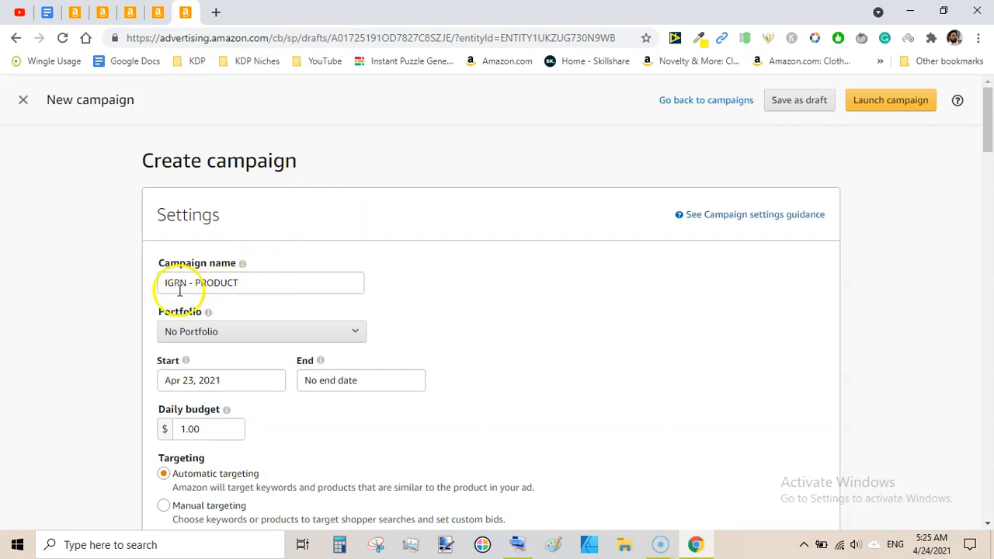
click(253, 282)
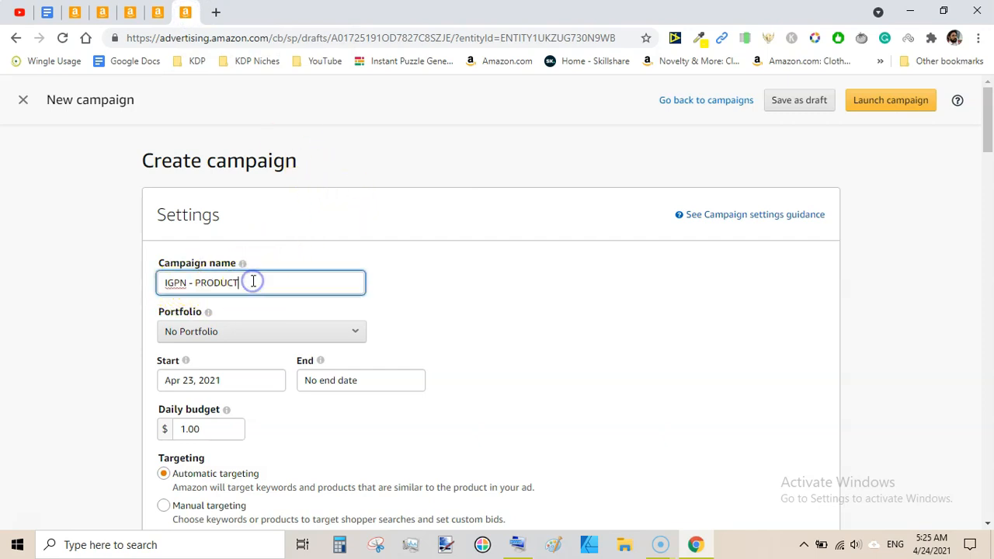
click(371, 156)
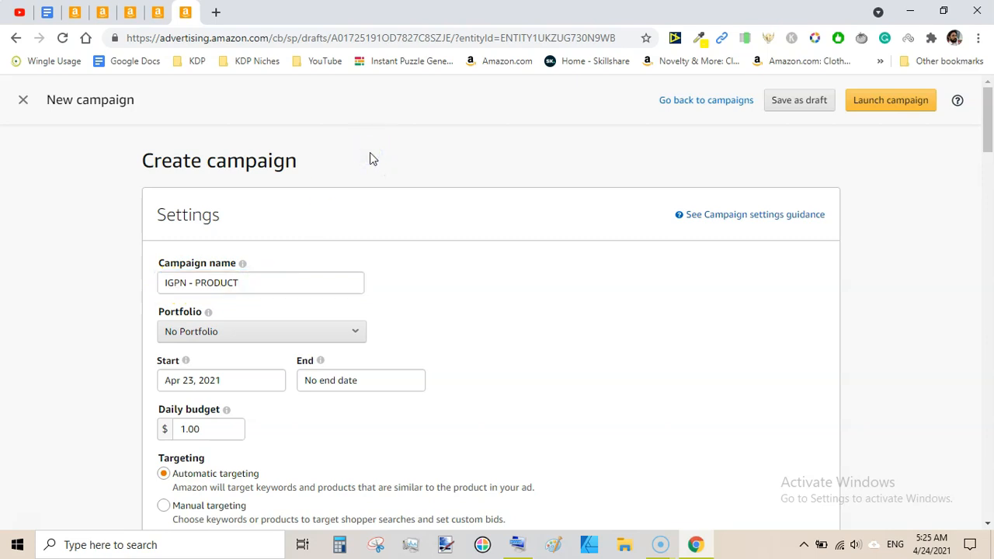
Step: Open Amazon in a new tab, examine the sponsored product placements on a hard drive's product page, and close that tab
click(217, 8)
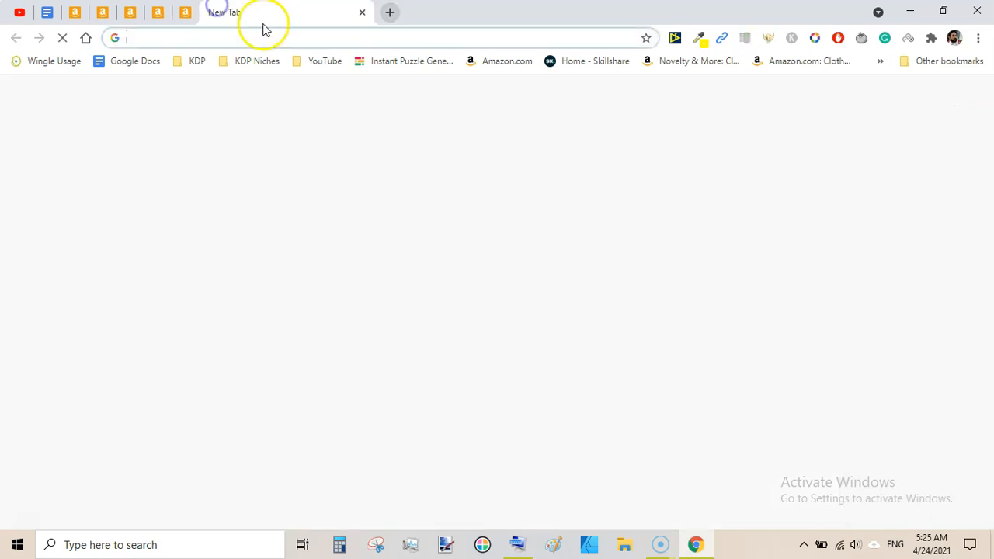
click(519, 69)
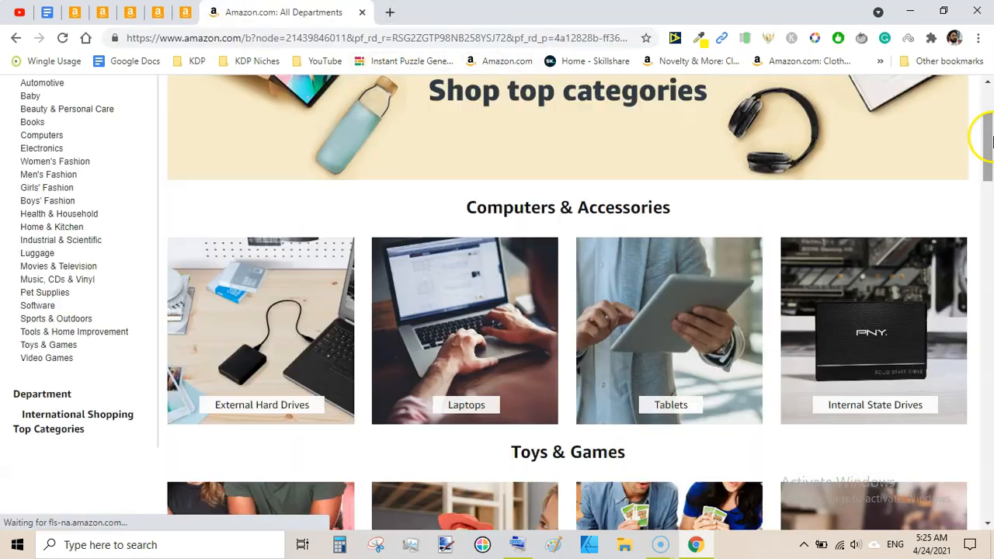
click(242, 311)
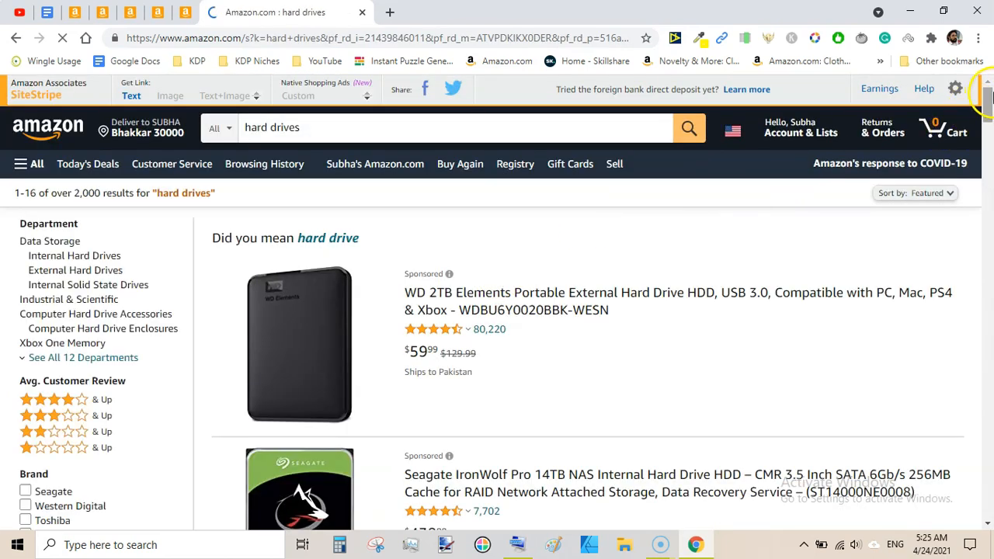
click(564, 293)
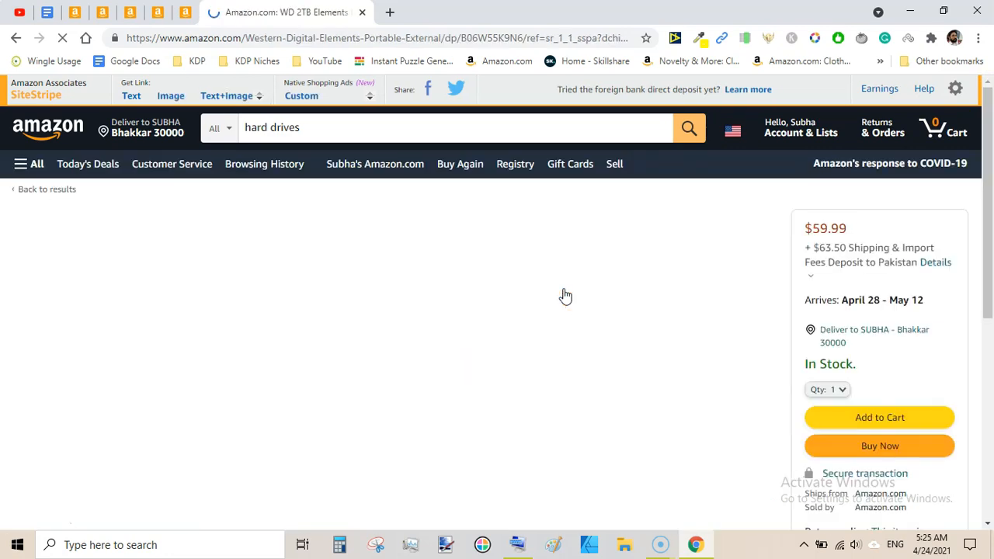
drag(985, 125, 988, 441)
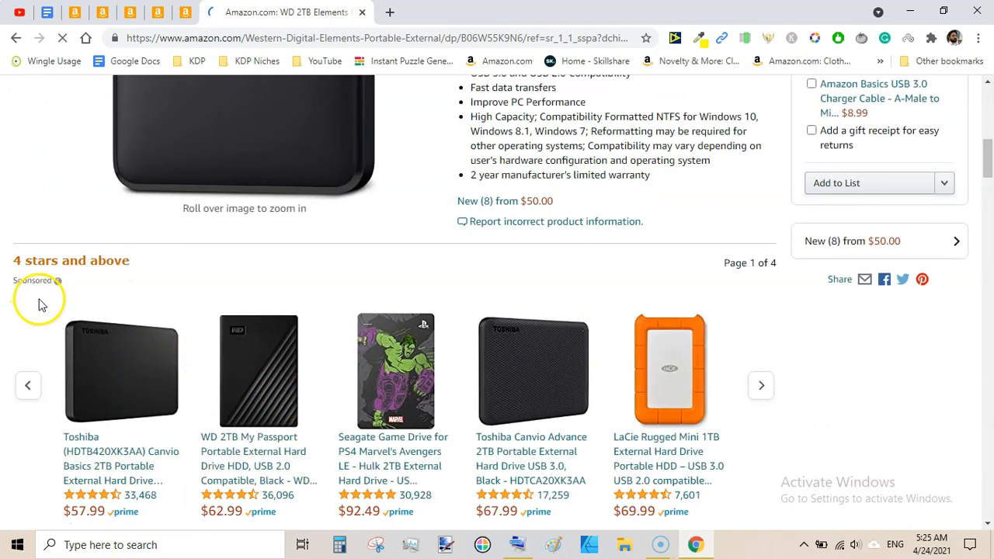
drag(985, 150, 988, 163)
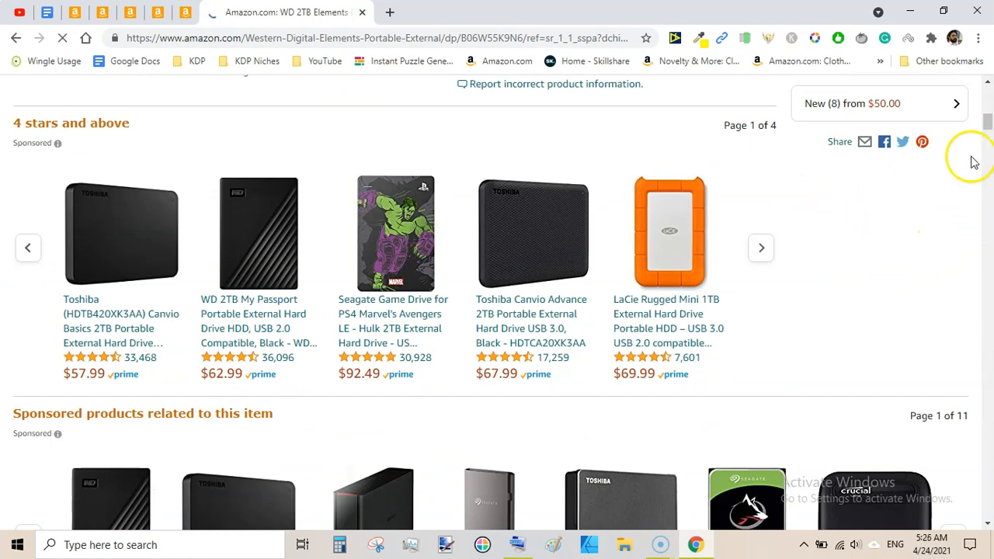
drag(985, 124, 989, 82)
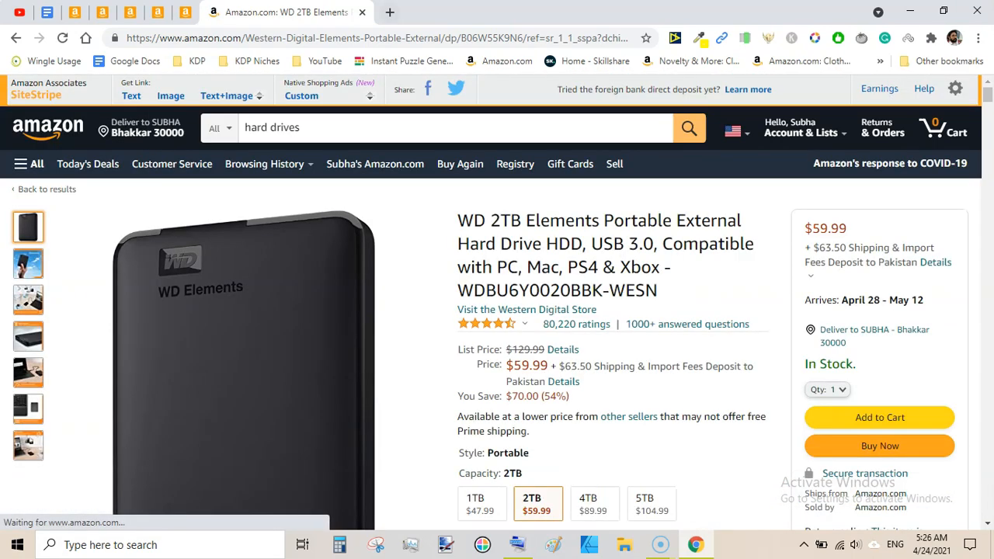
click(362, 13)
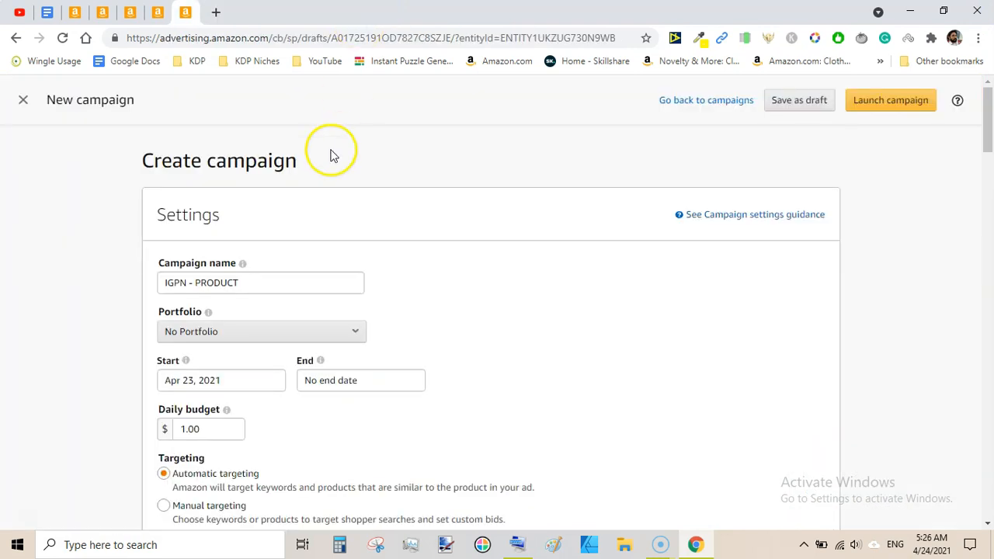
Step: Rename the product campaign as "IGPN - ASINs"
click(273, 288)
key(BackSpace)
key(BackSpace)
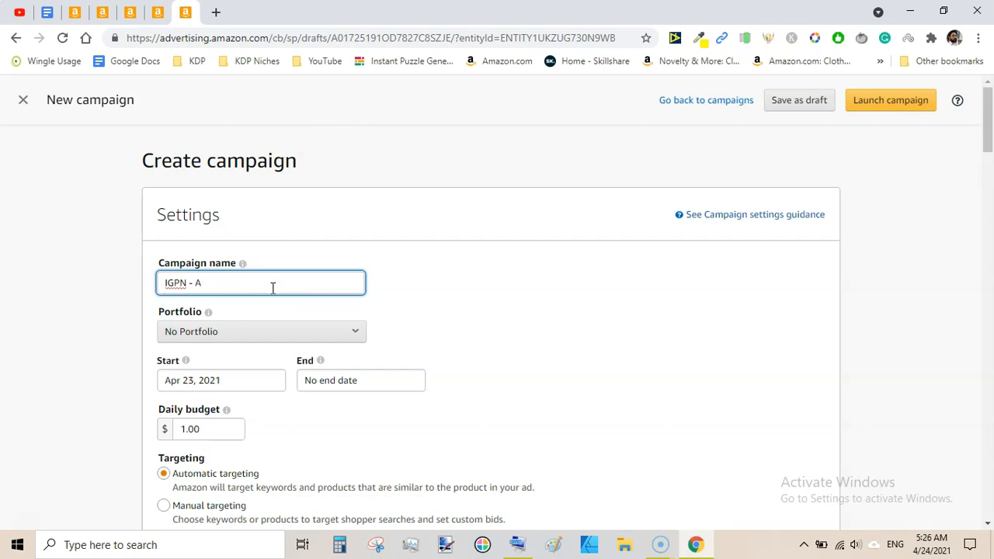
click(481, 268)
Step: Set the campaign to Manual targeting and choose Standard ad as the ad format
drag(988, 129, 988, 145)
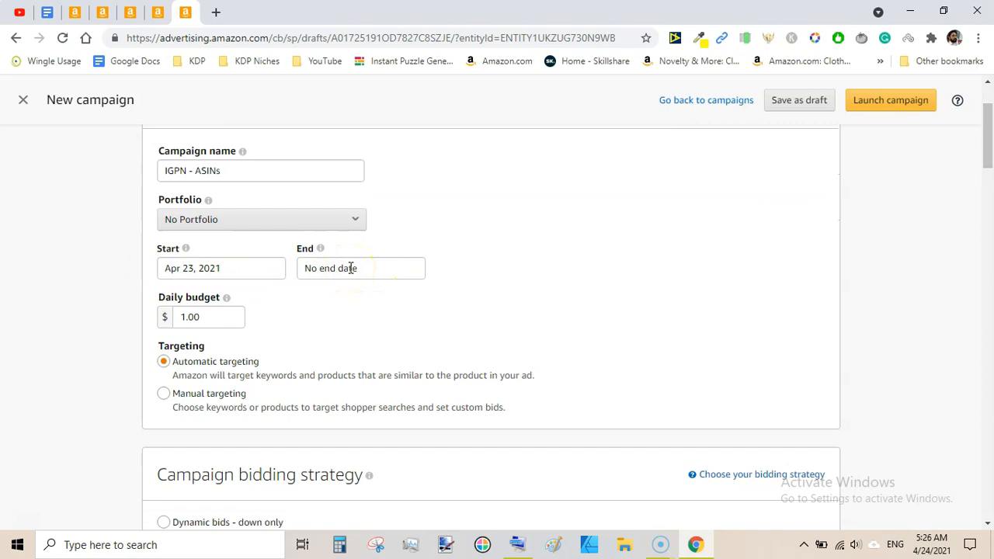
click(163, 394)
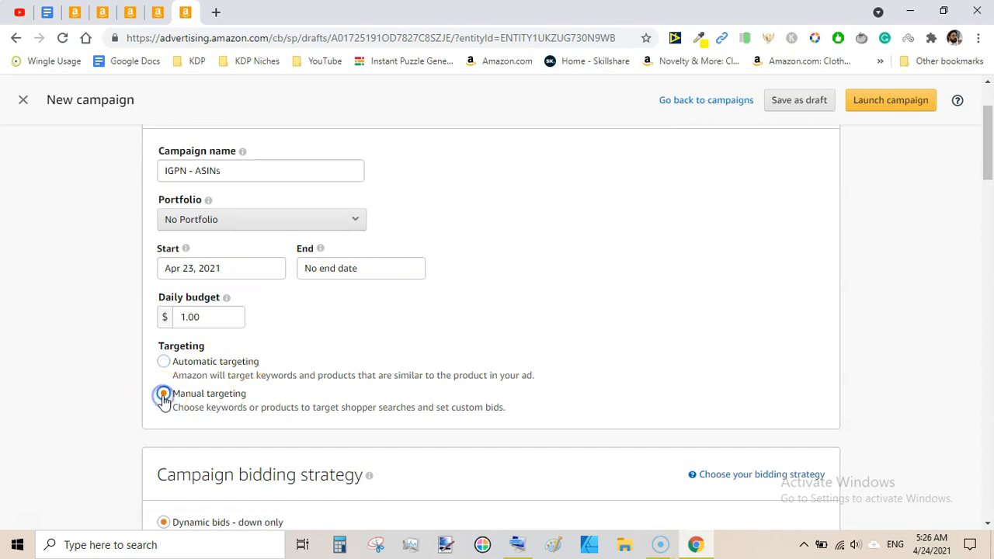
scroll(985, 188, down, 2)
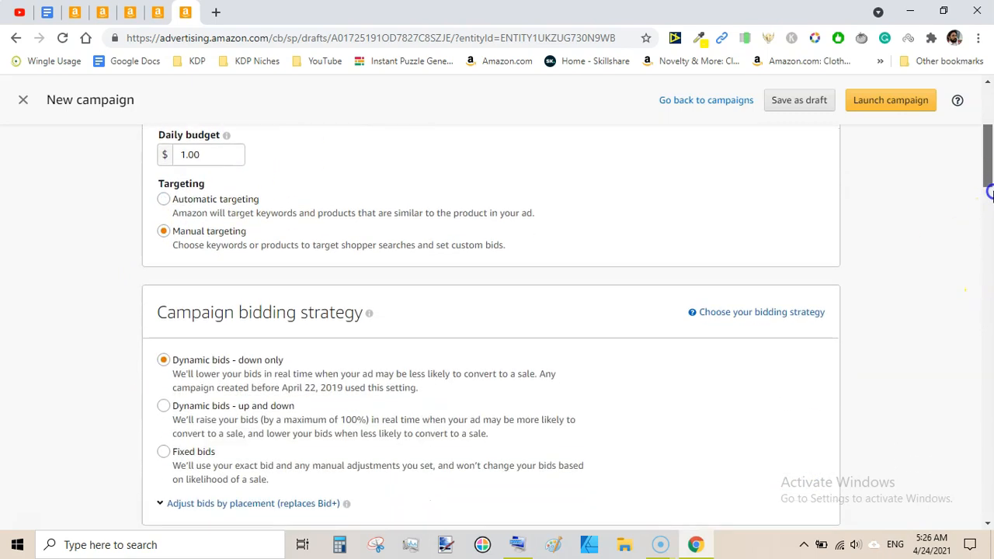
scroll(991, 193, down, 1)
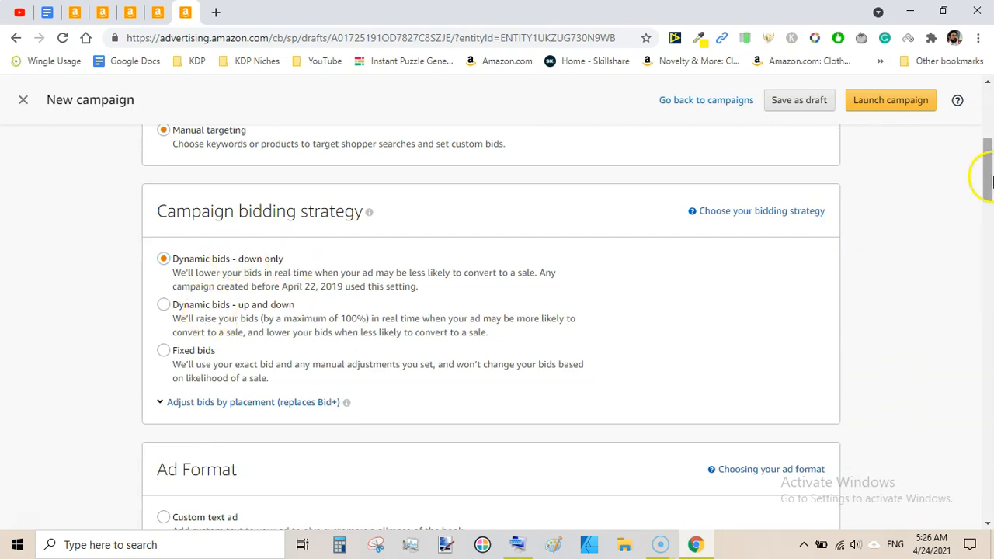
scroll(988, 179, down, 3)
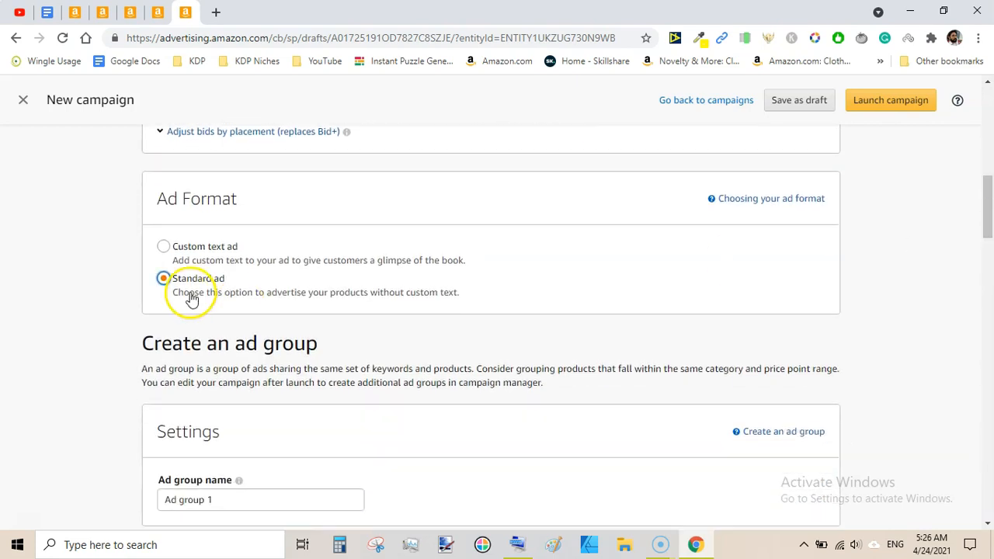
Step: Choose Product targeting as the targeting type for the ad group
drag(990, 195, 987, 225)
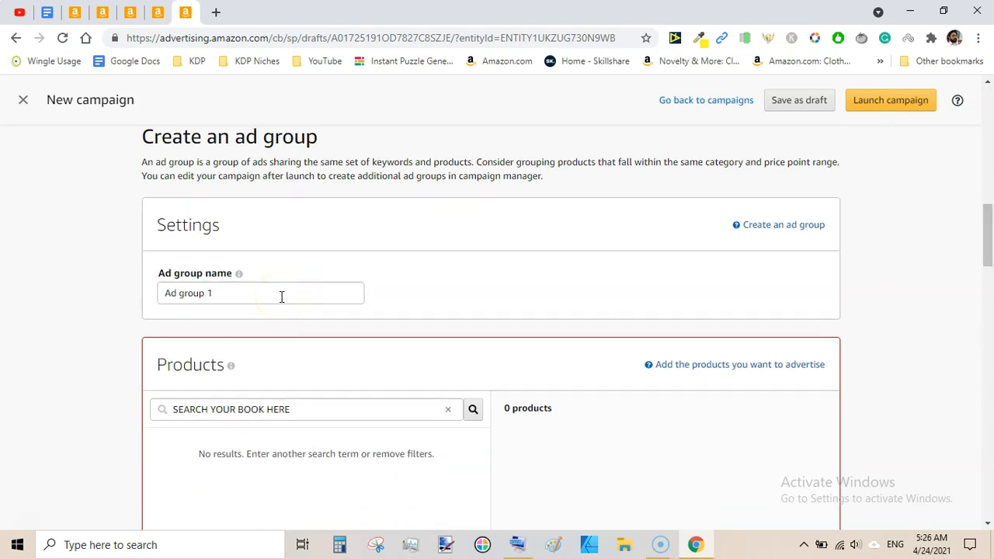
drag(987, 225, 987, 315)
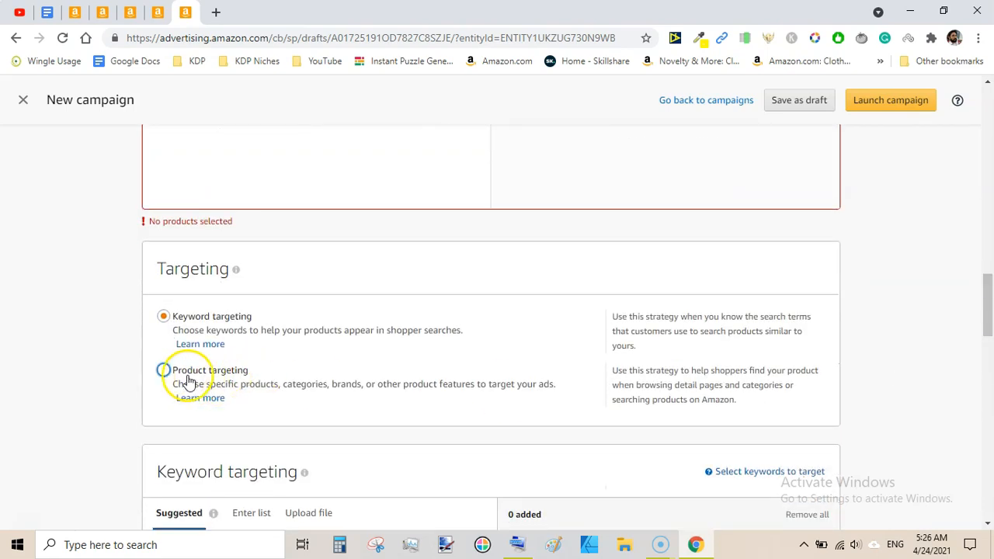
click(163, 372)
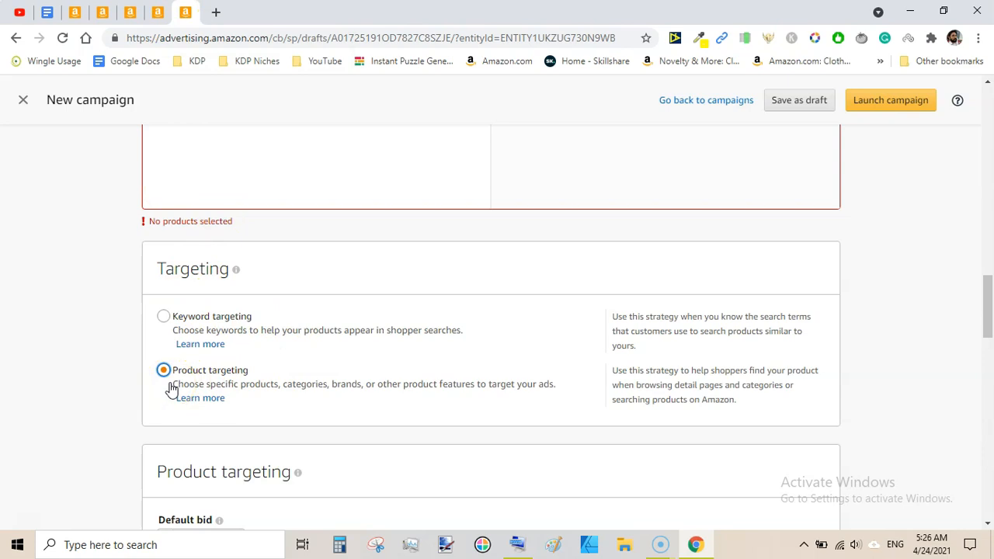
Step: Show the individual products options under product targeting and look at the suggested products
drag(985, 299, 990, 340)
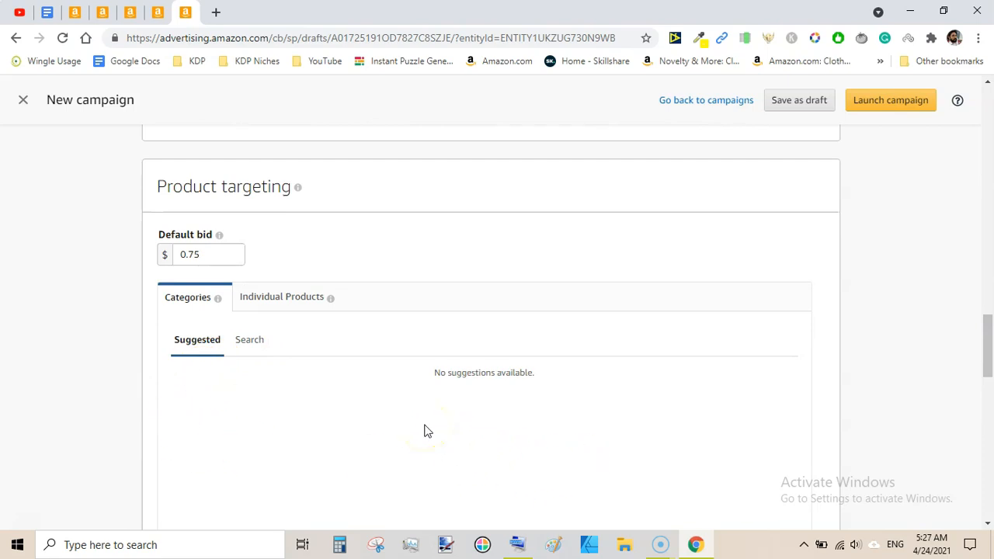
click(274, 302)
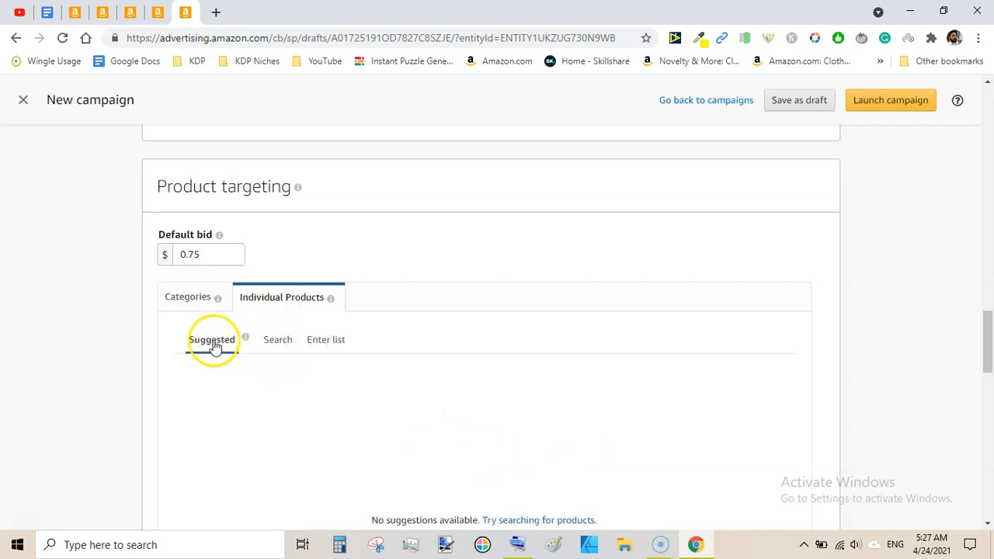
click(286, 348)
click(222, 346)
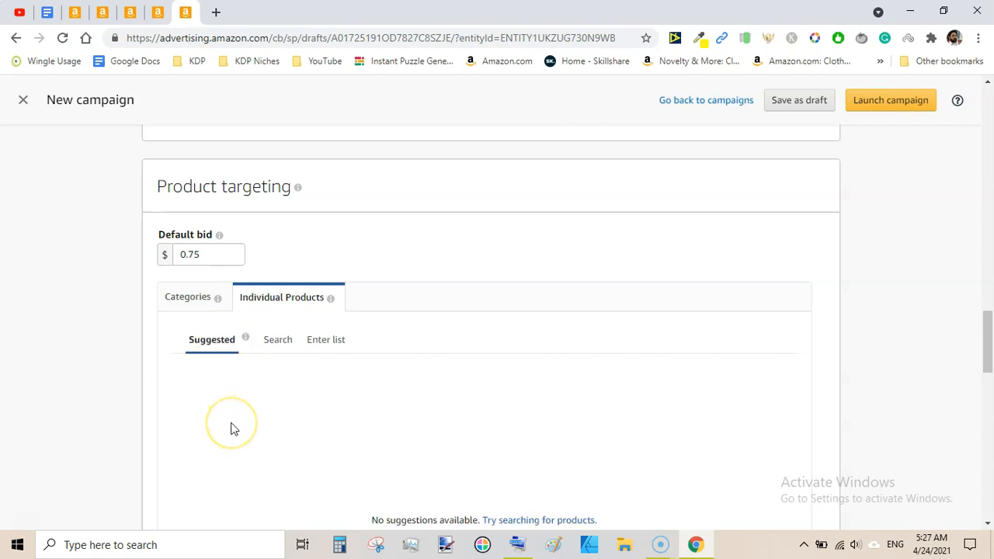
Step: Search the individual products to target for "ISOMETRIC GRAPH PAPER"
click(277, 346)
click(283, 375)
text(ISOM)
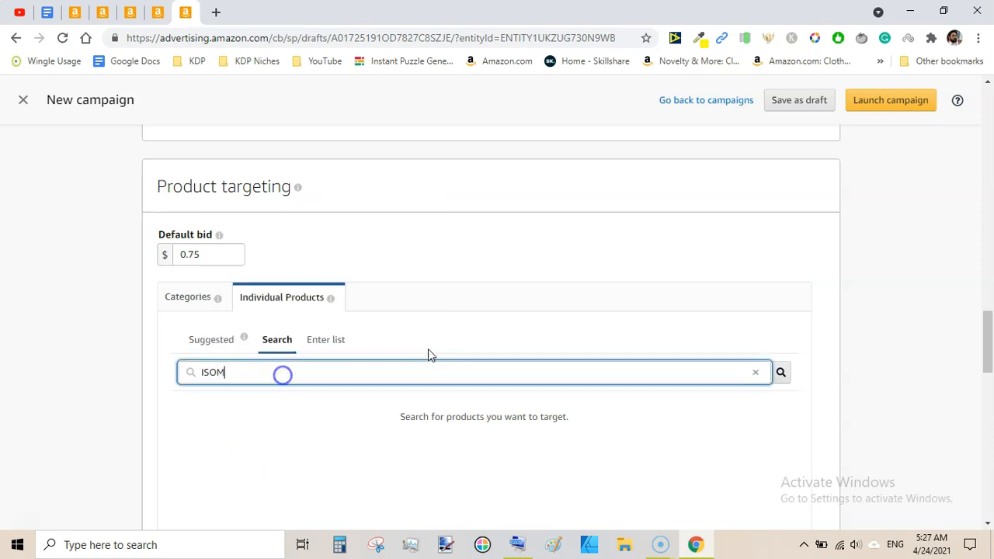
text(ETRIC GRAPH )
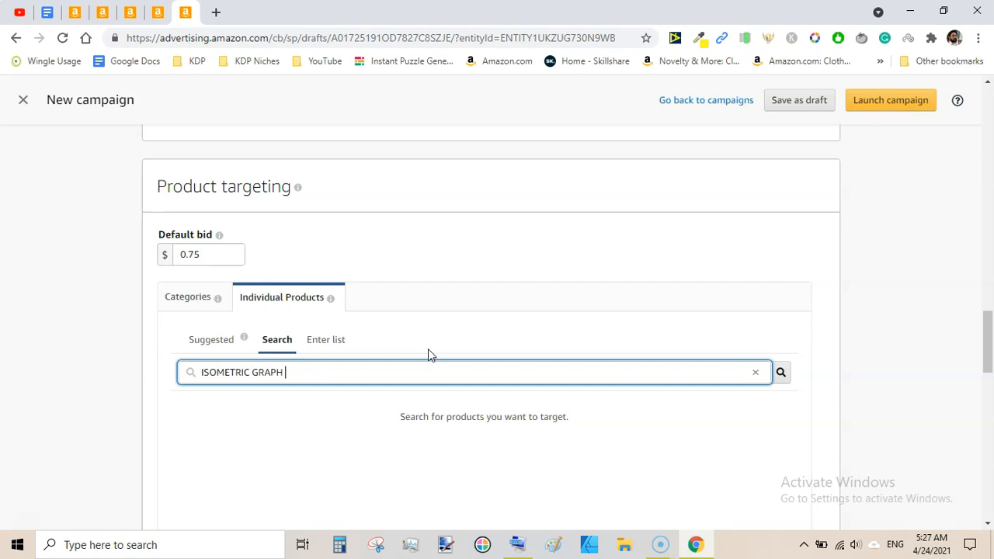
text(PAPER)
click(782, 374)
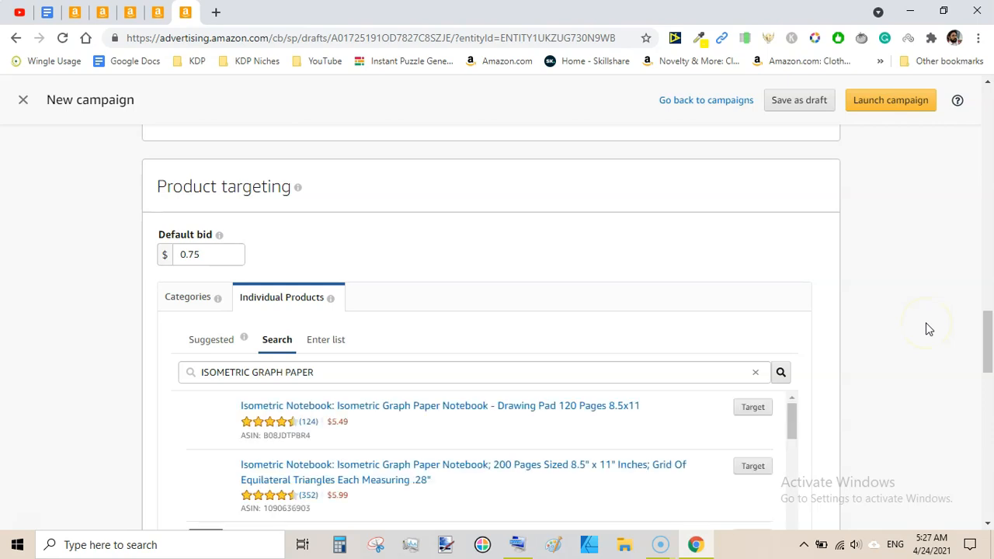
Step: Target the first four isometric graph paper products in the search results, down to the Koala Tools notebook
click(989, 328)
scroll(988, 328, down, 2)
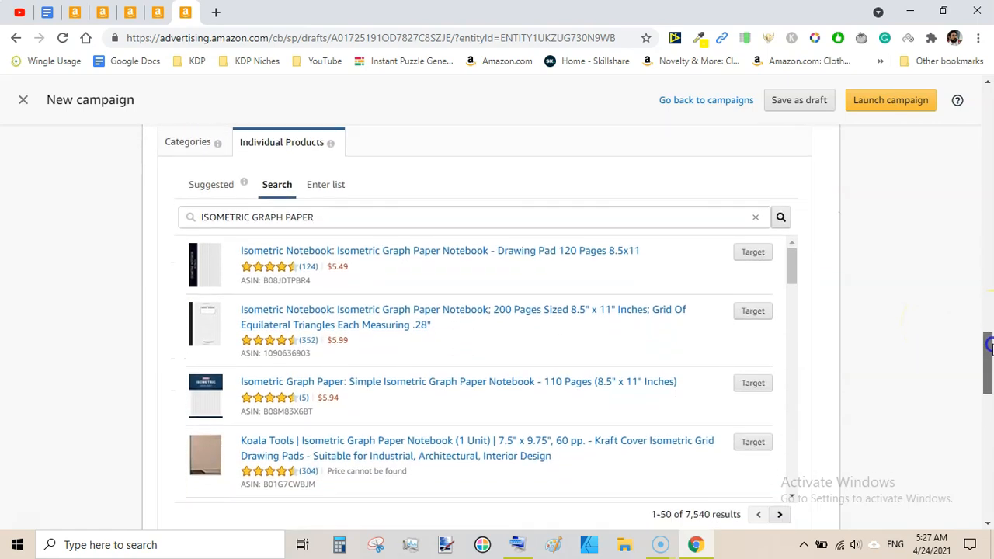
click(751, 252)
click(751, 312)
click(752, 383)
click(751, 445)
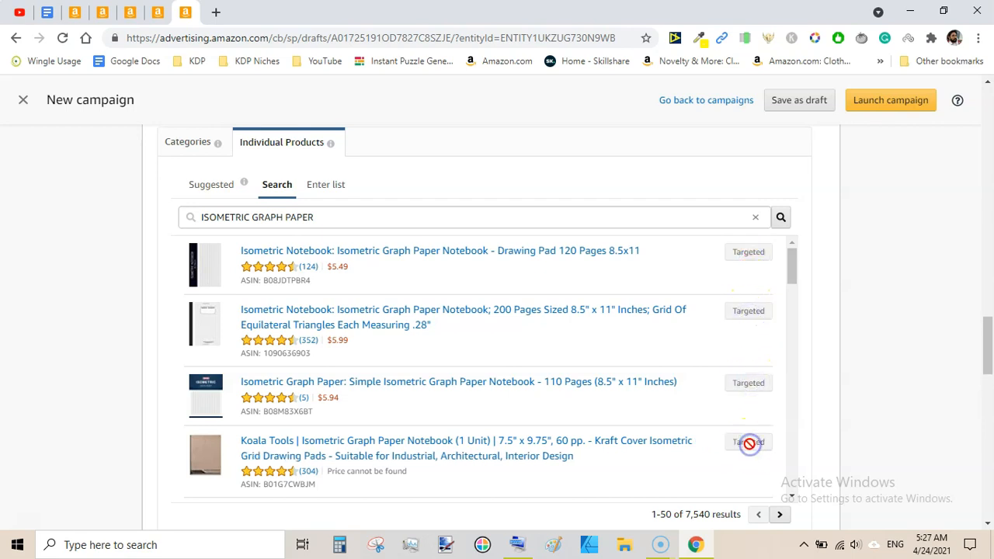
Step: Review the bids of the targeted products and set the default bid for product targeting to $0.20
drag(988, 336, 991, 381)
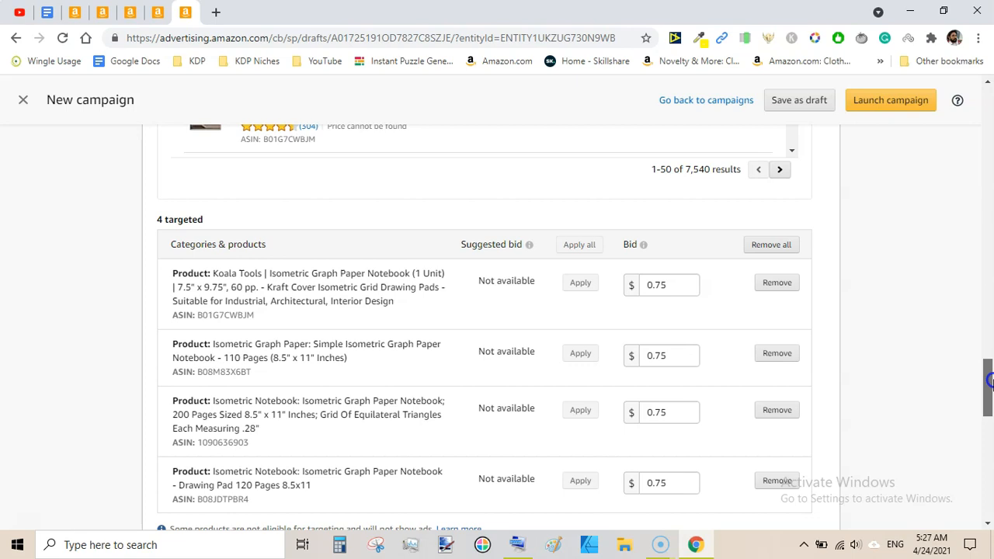
drag(990, 381, 980, 332)
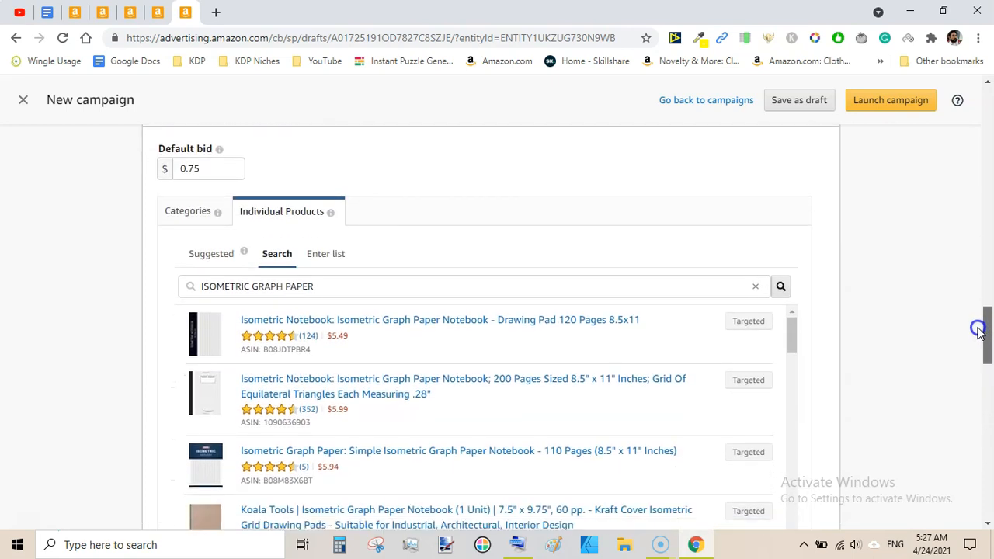
click(218, 166)
key(BackSpace)
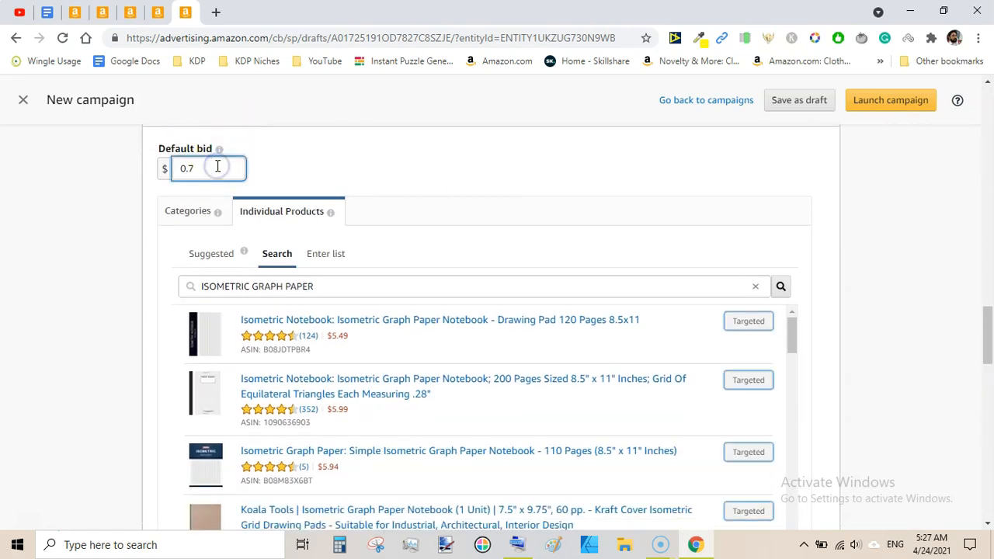
text(.20)
click(449, 193)
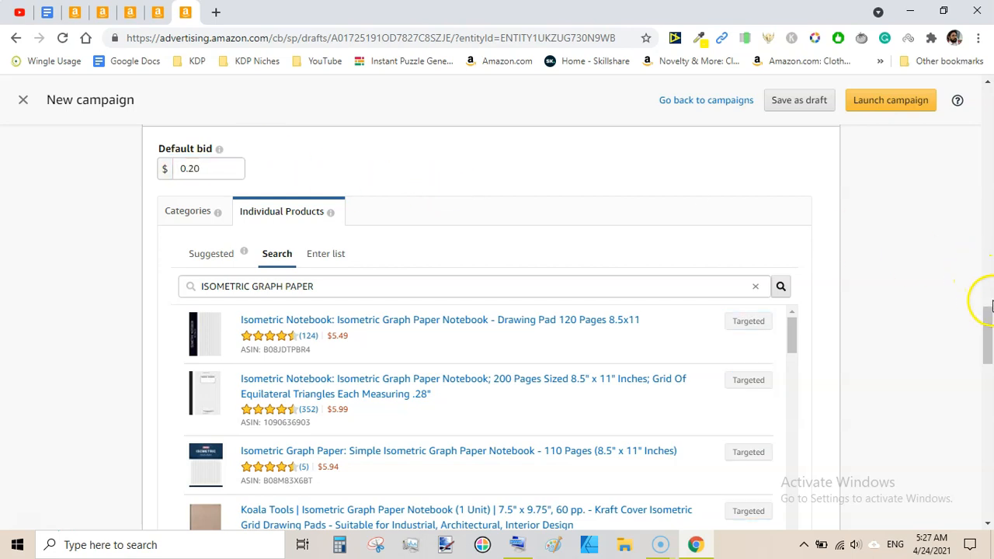
Step: Target the next two products after the Koala Tools notebook, the 120-page and 125-page 1/4 inch isometric notebooks
drag(985, 315, 985, 348)
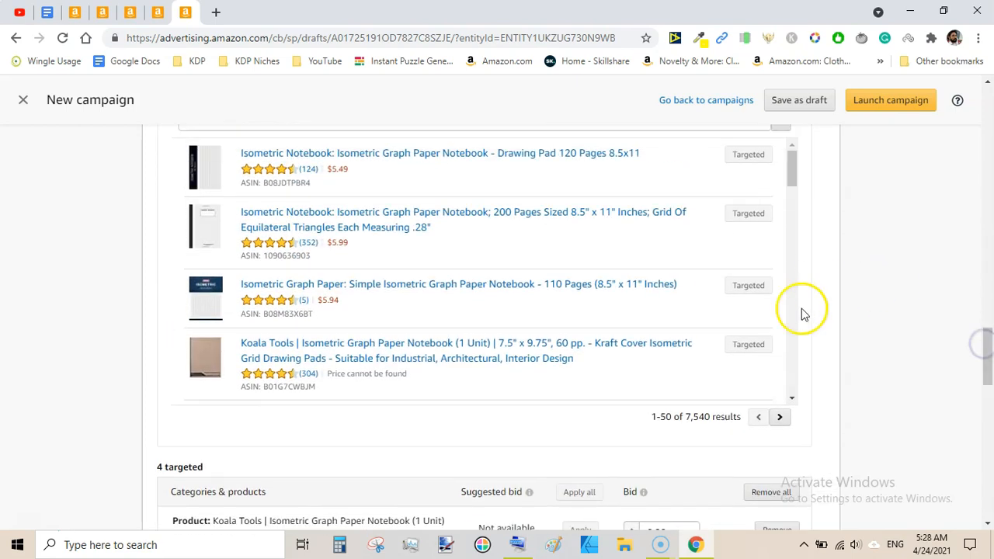
click(791, 398)
click(791, 399)
click(791, 398)
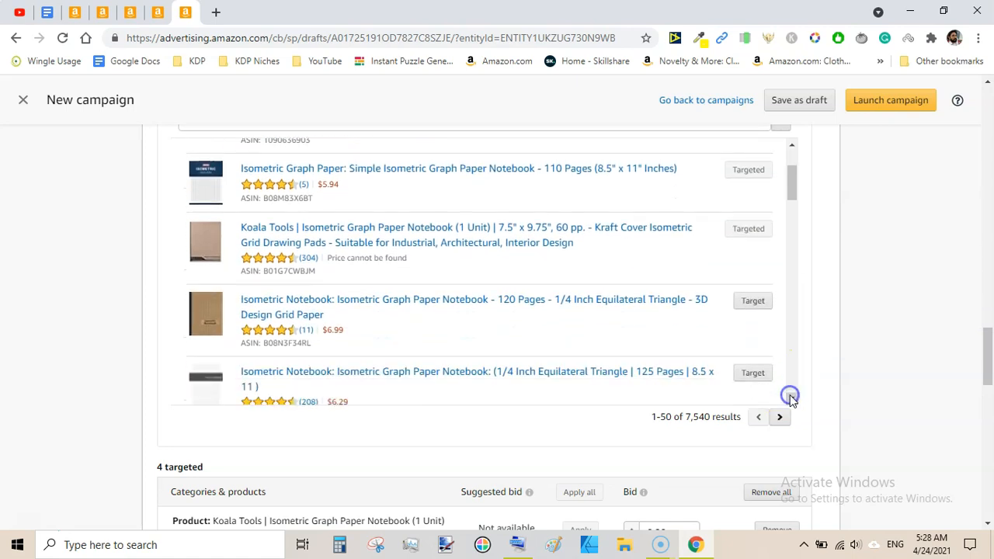
click(791, 398)
click(757, 270)
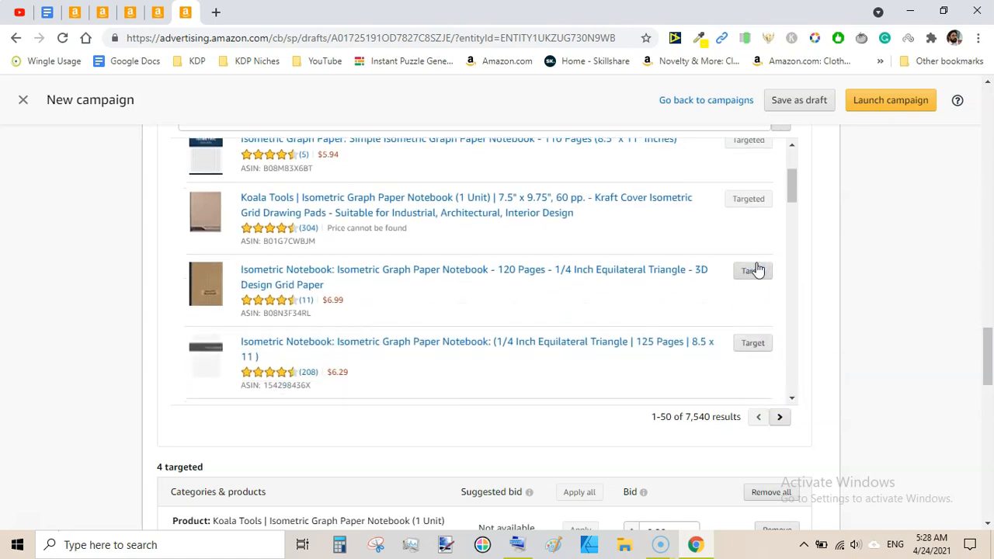
click(751, 351)
Step: Examine the brand exclusion search and the exclusions list in the optional negative product targeting section
drag(988, 354, 990, 449)
click(502, 276)
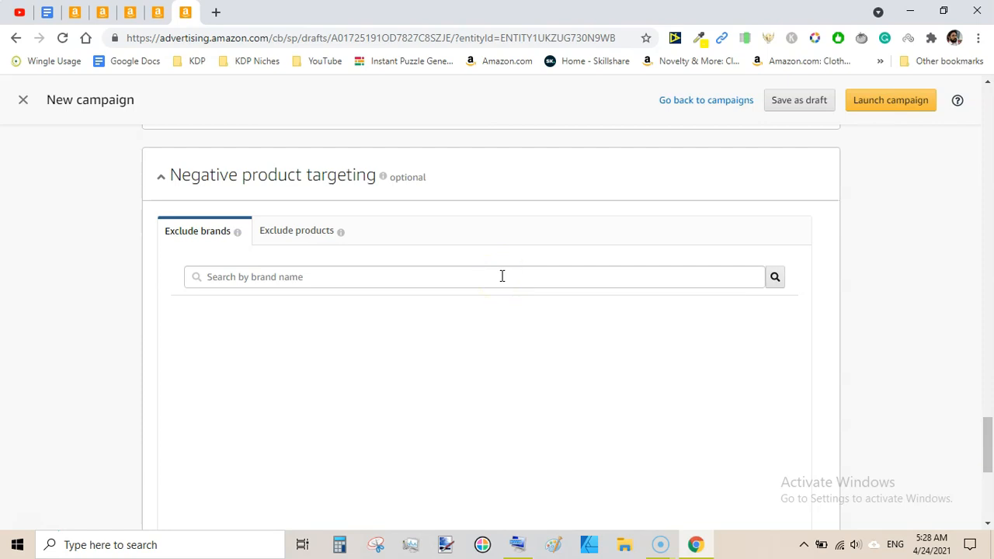
click(413, 277)
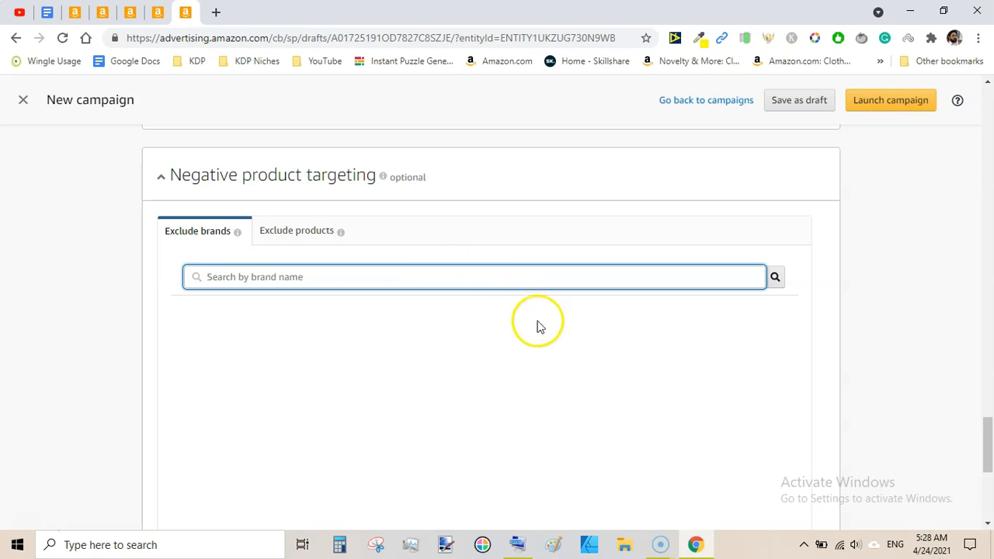
drag(988, 423, 991, 462)
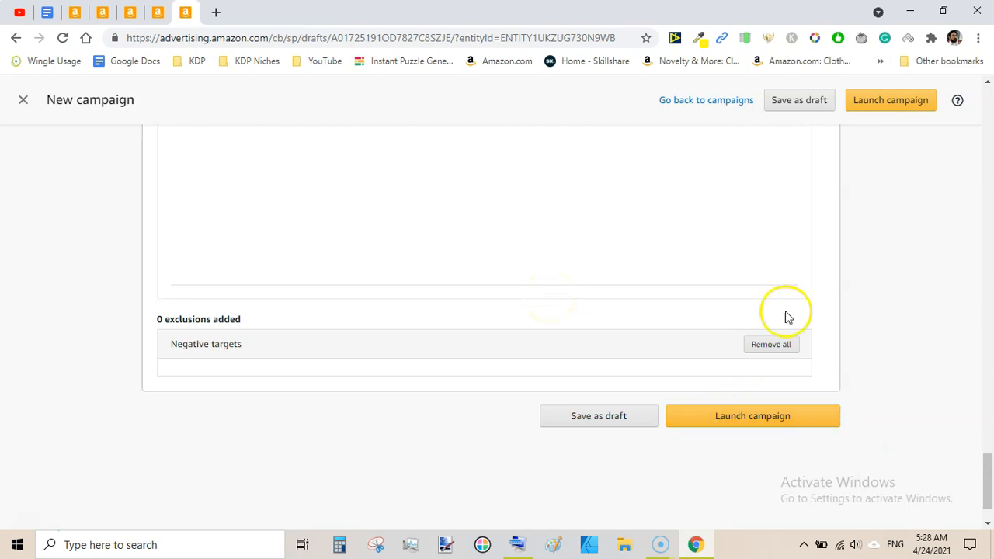
Step: Go back to the campaign's settings, and switch to the "Amazon Ads for Beginners" document in Google Docs
drag(987, 477, 989, 95)
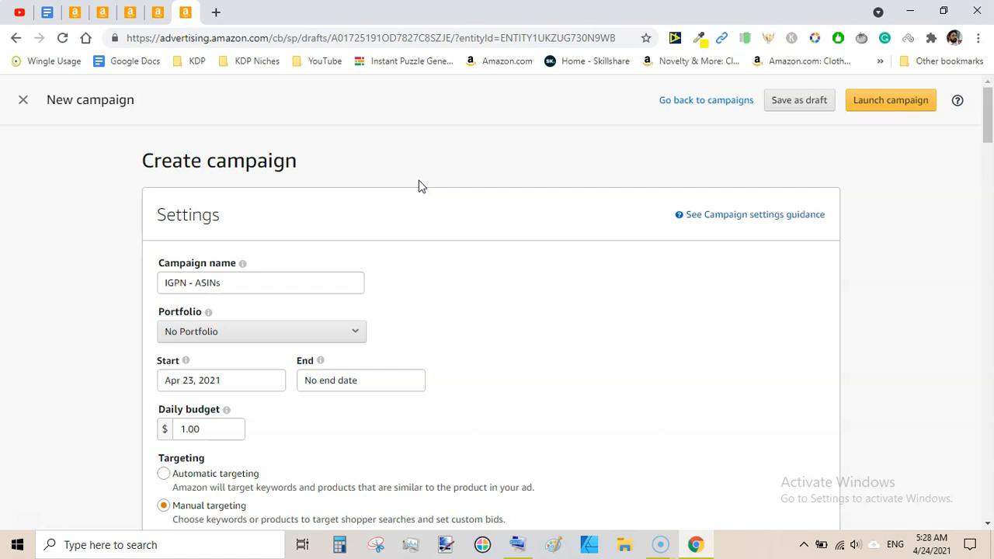
click(371, 155)
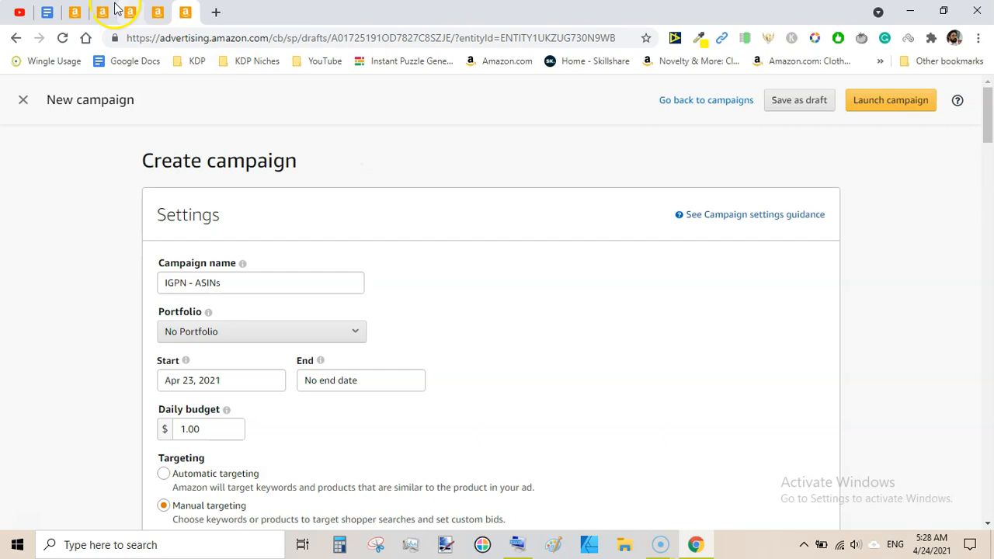
click(47, 12)
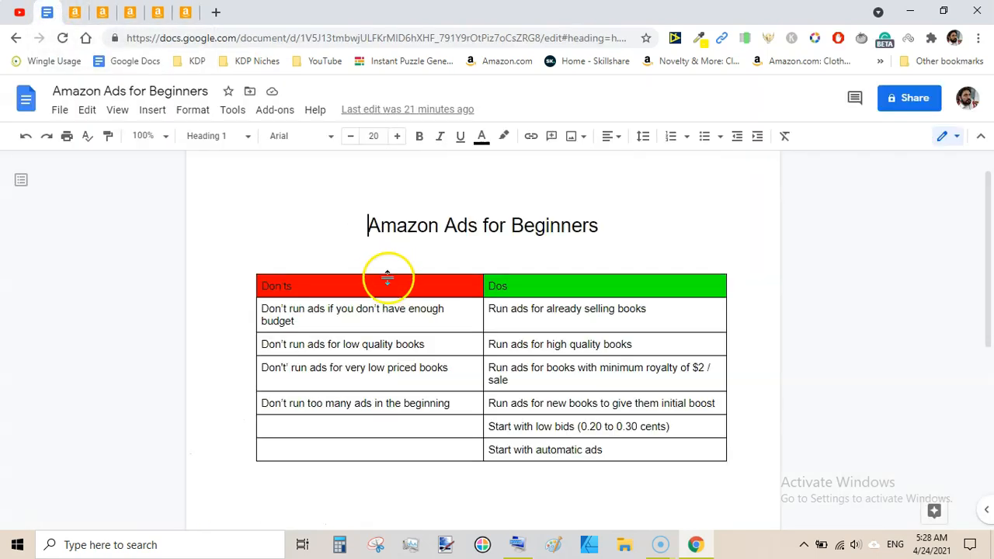